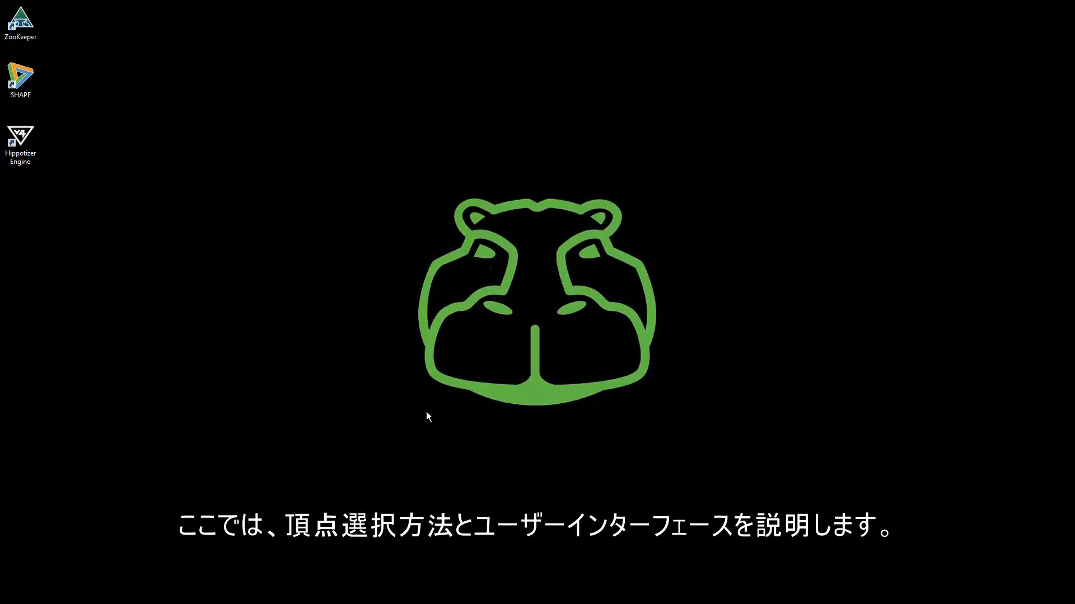
# Launch SHAPE and resize and reposition its window so the Hippotizer output area stays uncovered
pyautogui.doubleClick(20, 77)
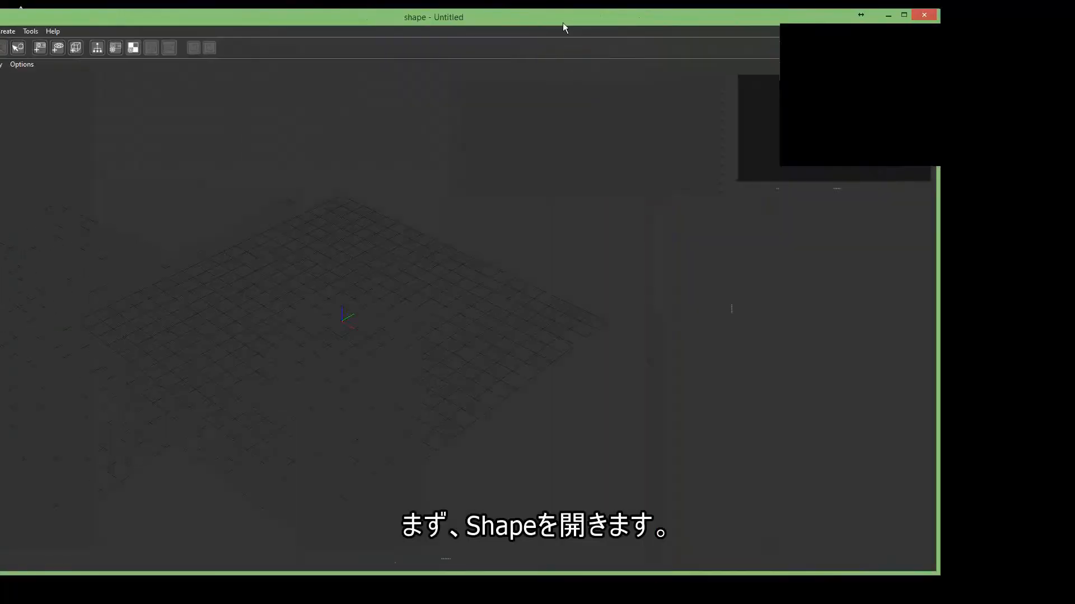
pyautogui.doubleClick(563, 22)
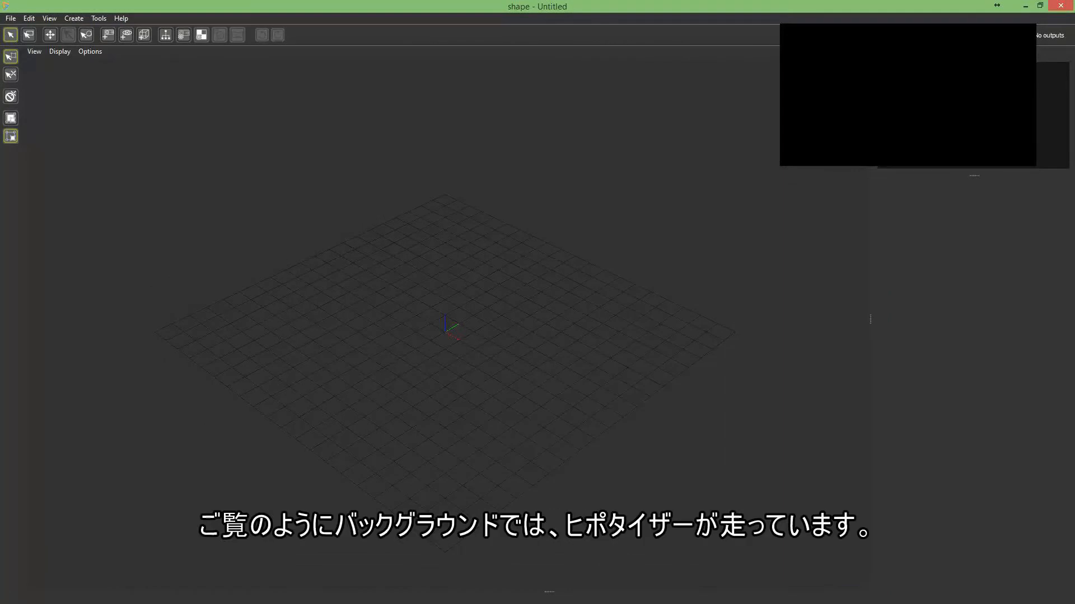
pyautogui.click(1040, 6)
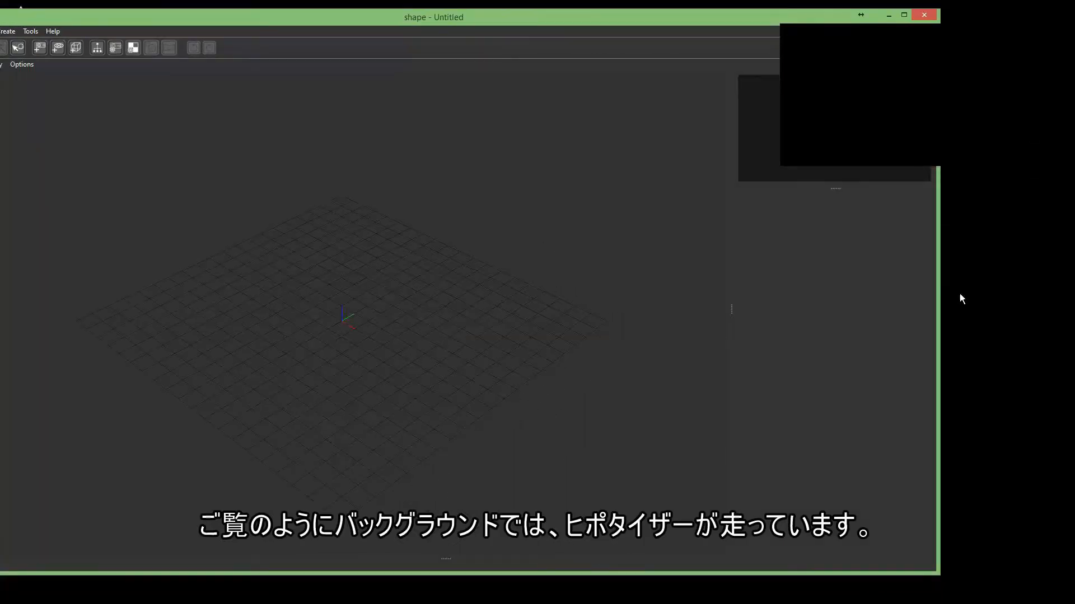
pyautogui.moveTo(939, 405); pyautogui.dragTo(696, 417)
pyautogui.moveTo(300, 25); pyautogui.dragTo(372, 14)
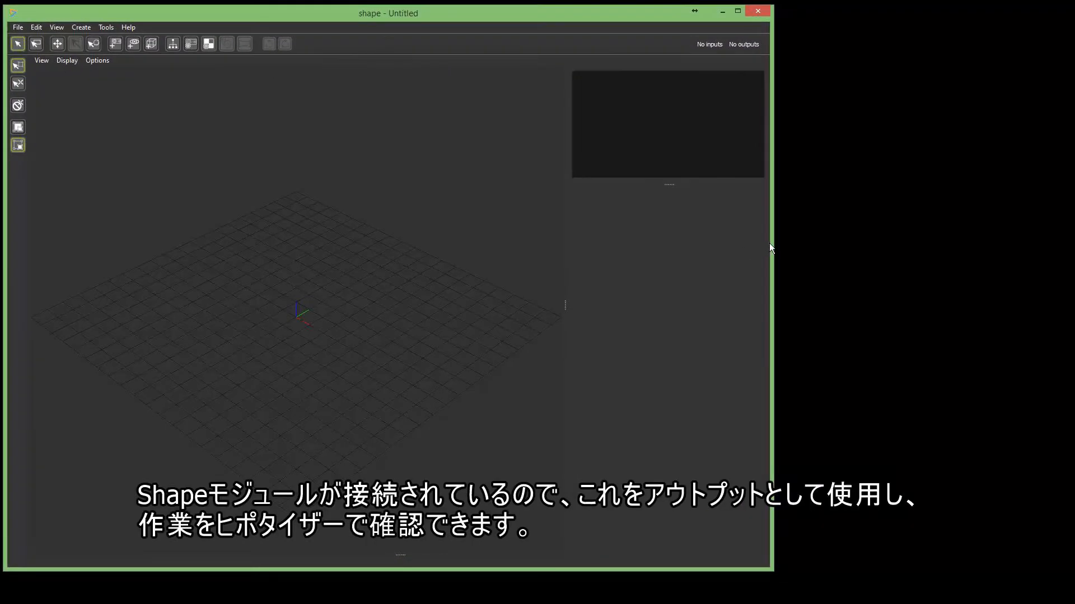
pyautogui.moveTo(771, 249)
pyautogui.mouseDown()
pyautogui.moveTo(823, 241)
pyautogui.moveTo(754, 249)
pyautogui.moveTo(765, 249)
pyautogui.mouseUp()
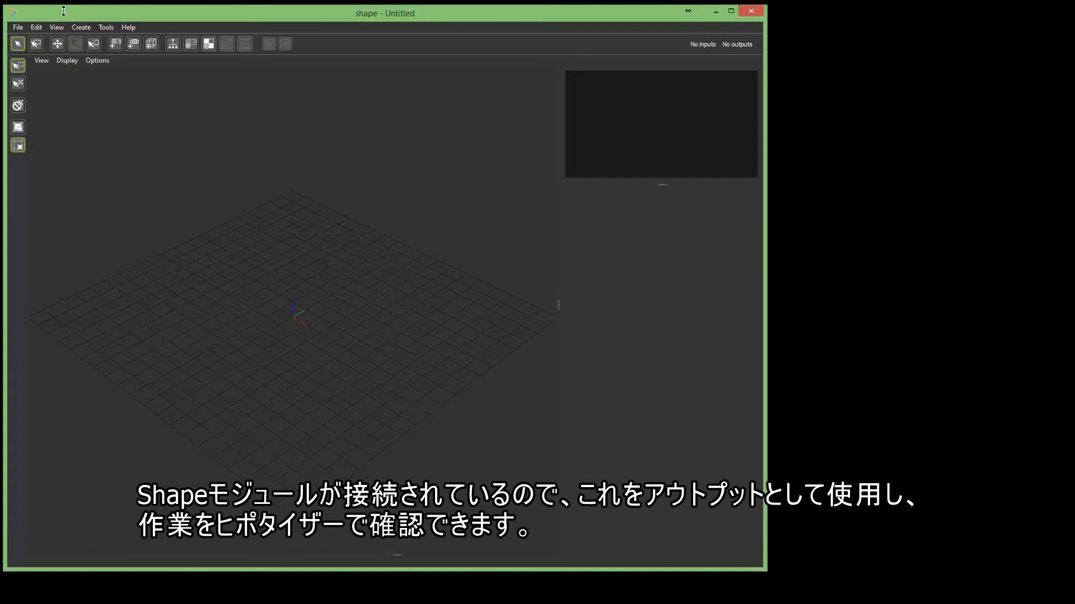
pyautogui.click(116, 45)
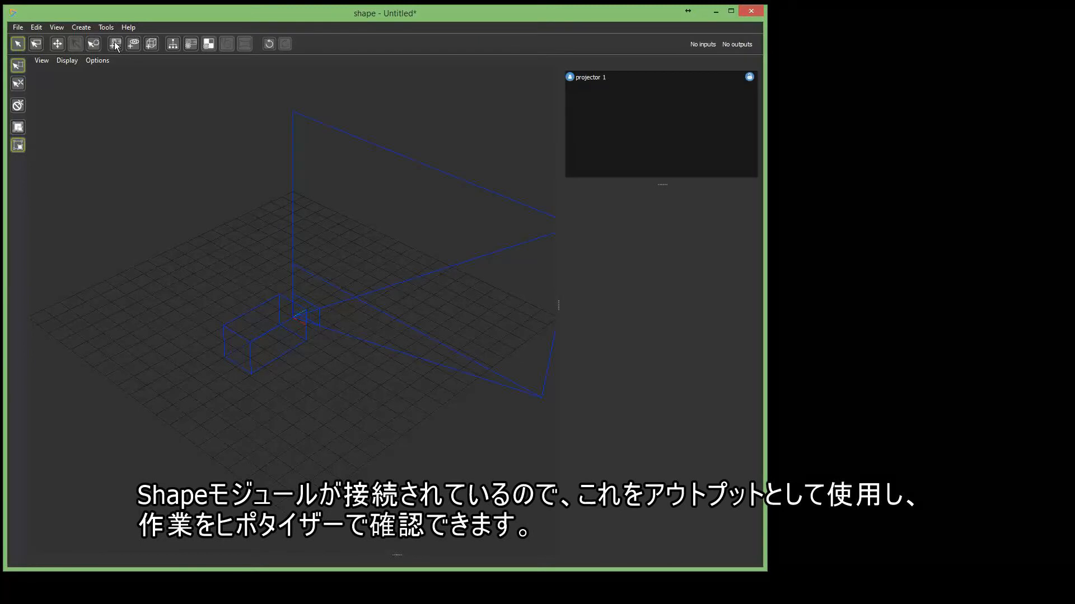
pyautogui.click(592, 75)
pyautogui.rightClick(592, 75)
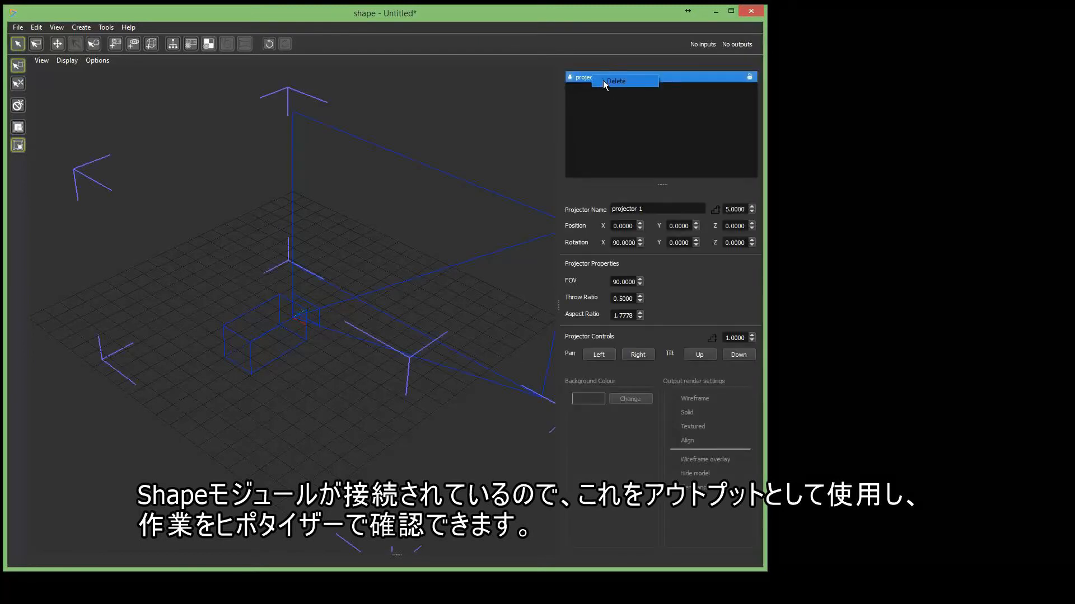
pyautogui.click(602, 80)
pyautogui.click(395, 303)
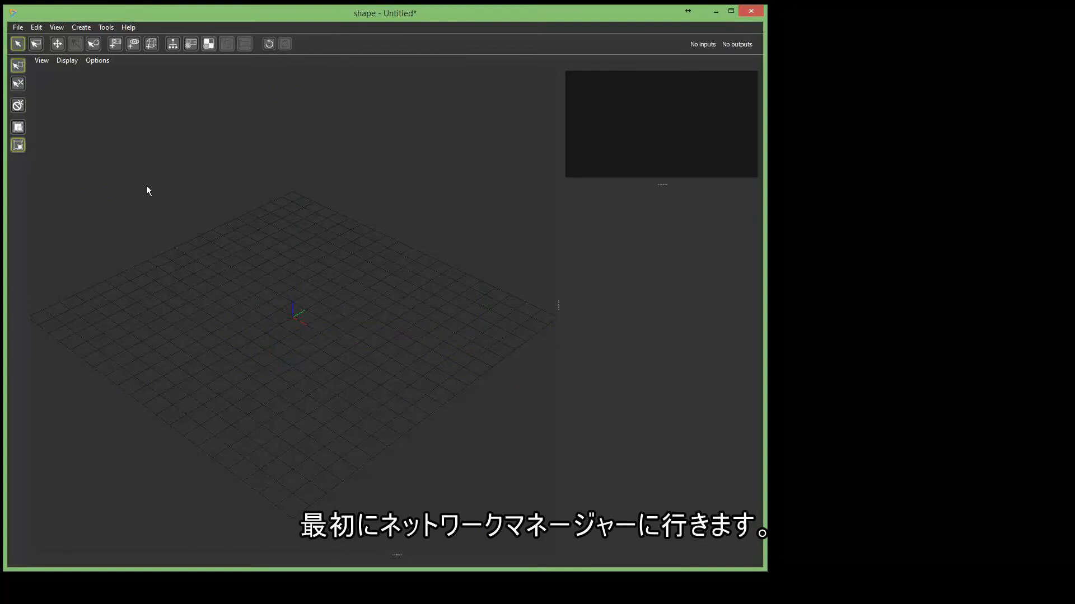
# Enable the network connection for the current session in the Network Manager and close the manager
pyautogui.click(106, 27)
pyautogui.click(112, 38)
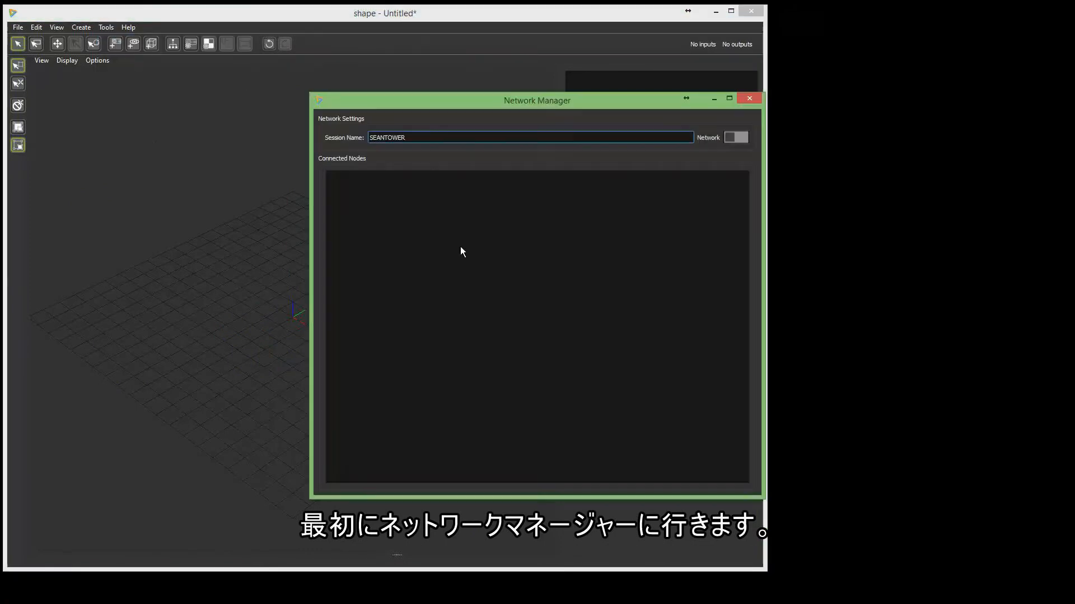
pyautogui.click(730, 138)
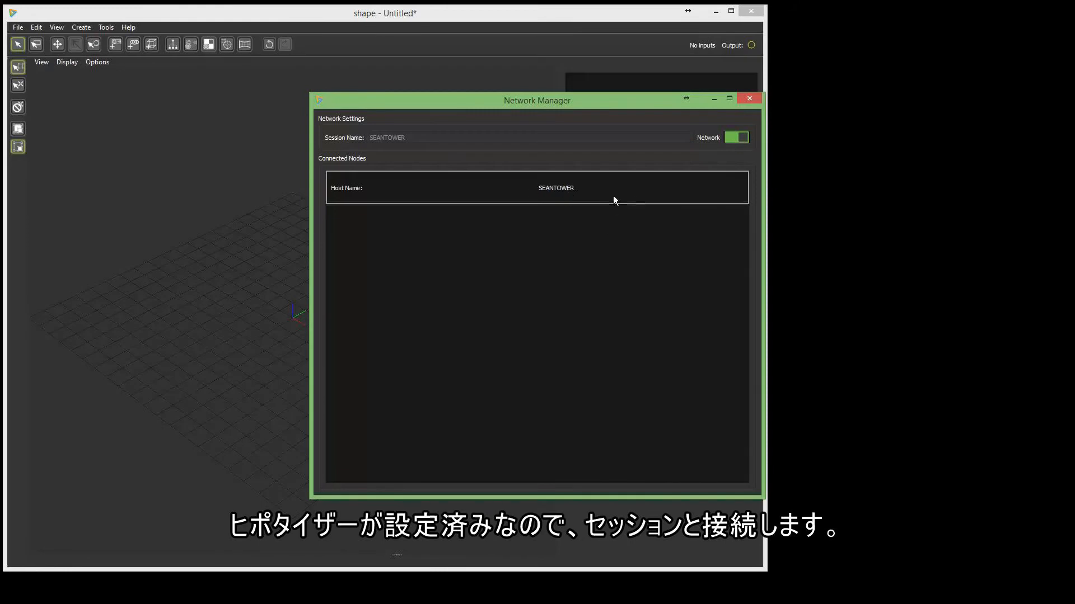
pyautogui.click(749, 99)
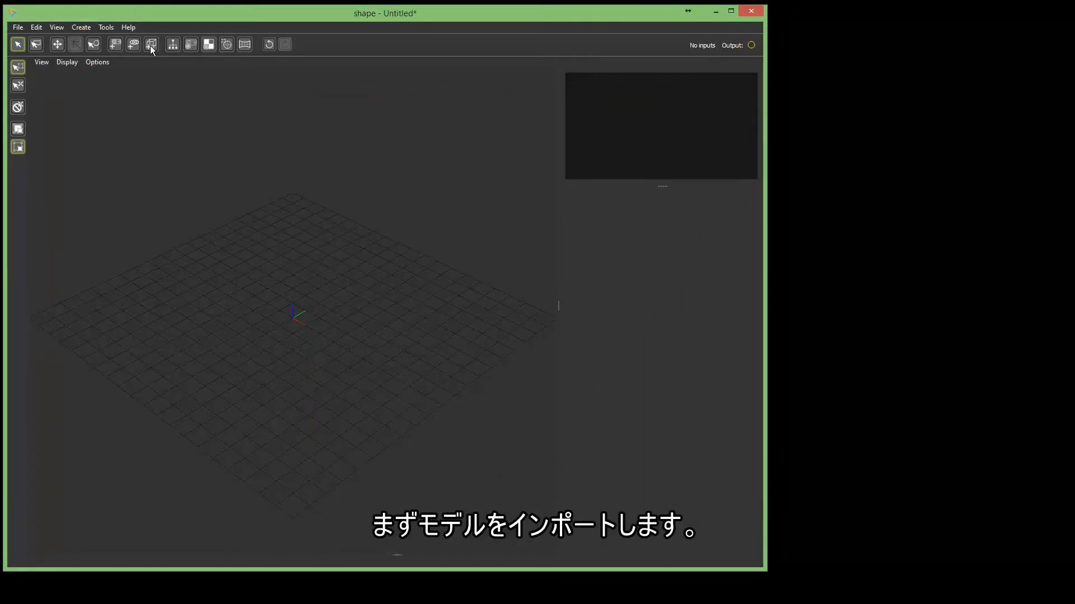
# Import the model file 3D_Model_v5_scaled.obj from the DollsHouse folder
pyautogui.click(19, 28)
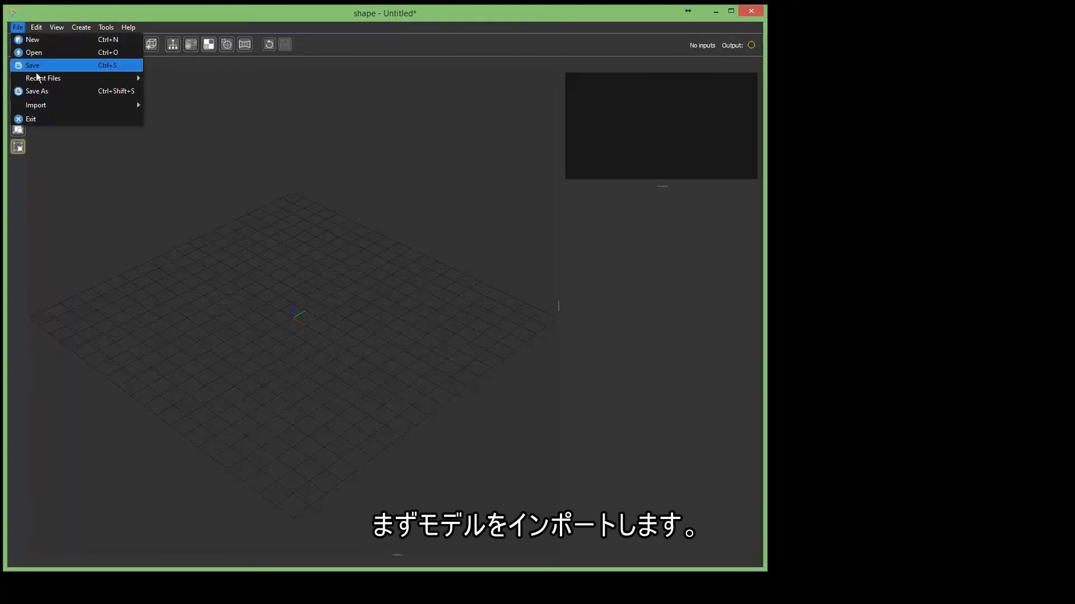
pyautogui.moveTo(119, 105)
pyautogui.click(162, 106)
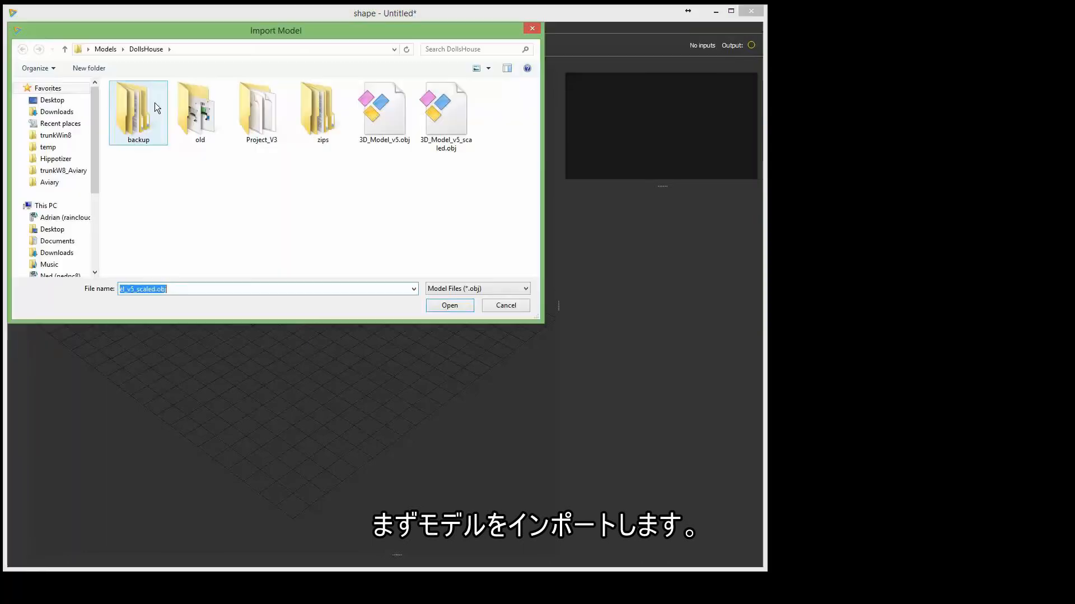
pyautogui.click(446, 114)
pyautogui.click(463, 306)
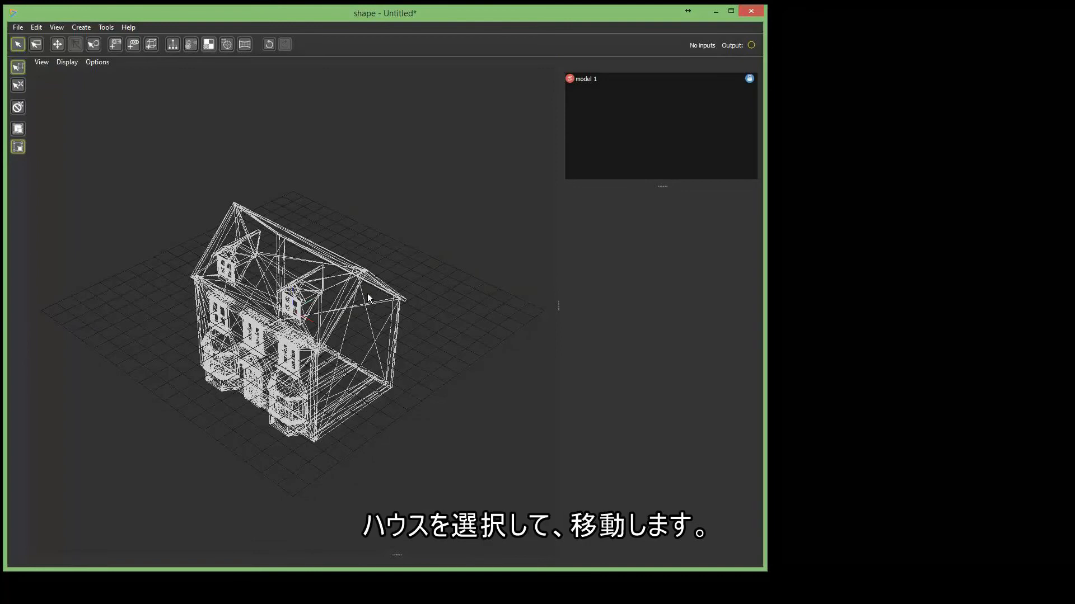
# Move the imported house model to about Y 159.67 and Z 79.93
pyautogui.click(582, 80)
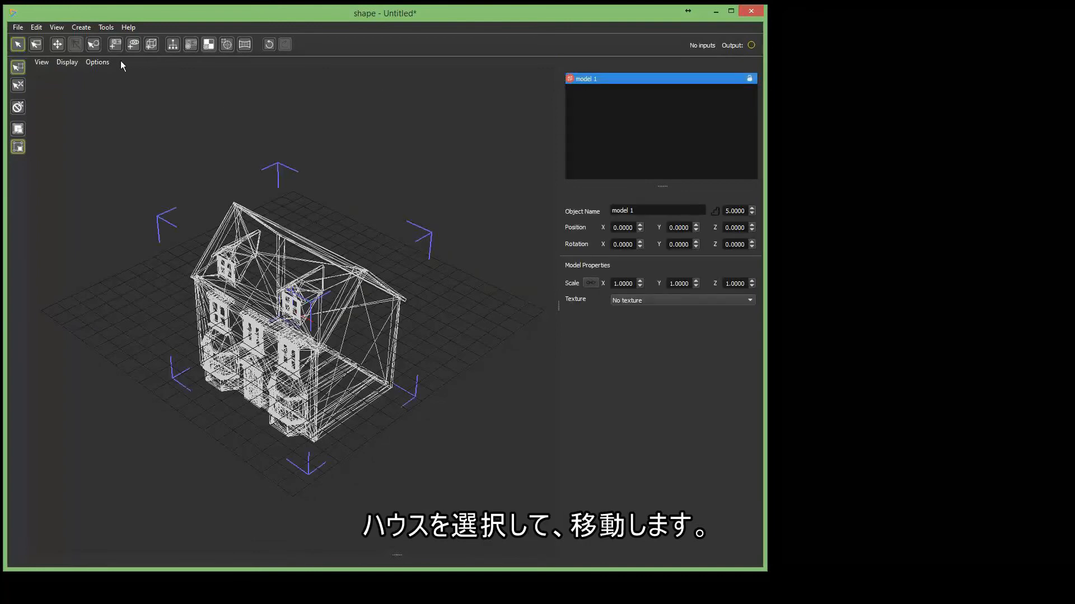
pyautogui.click(57, 44)
pyautogui.moveTo(282, 199); pyautogui.dragTo(282, 130)
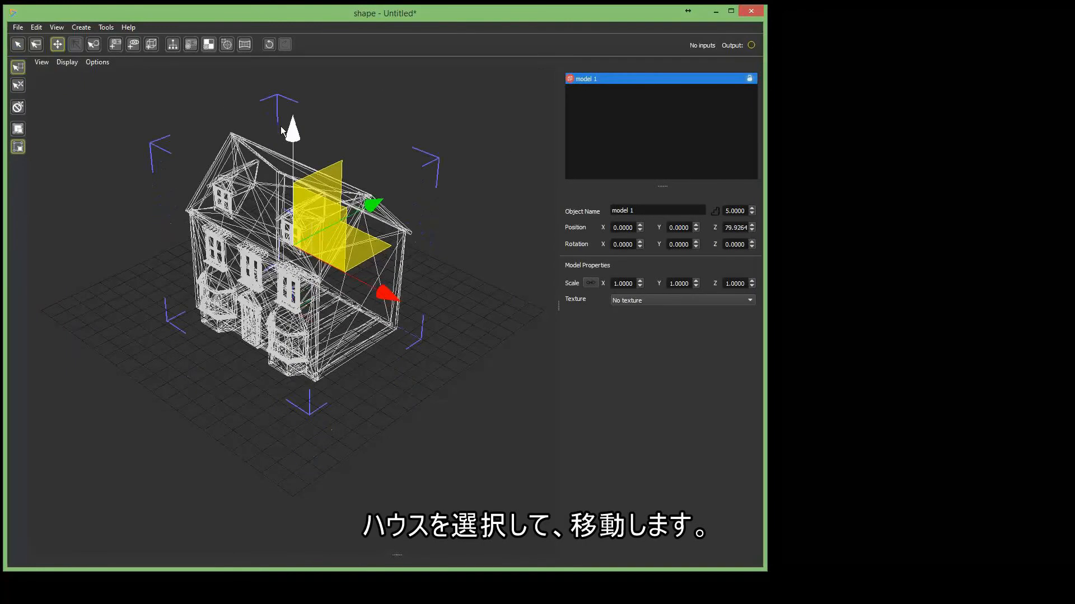
pyautogui.moveTo(376, 208); pyautogui.dragTo(473, 165)
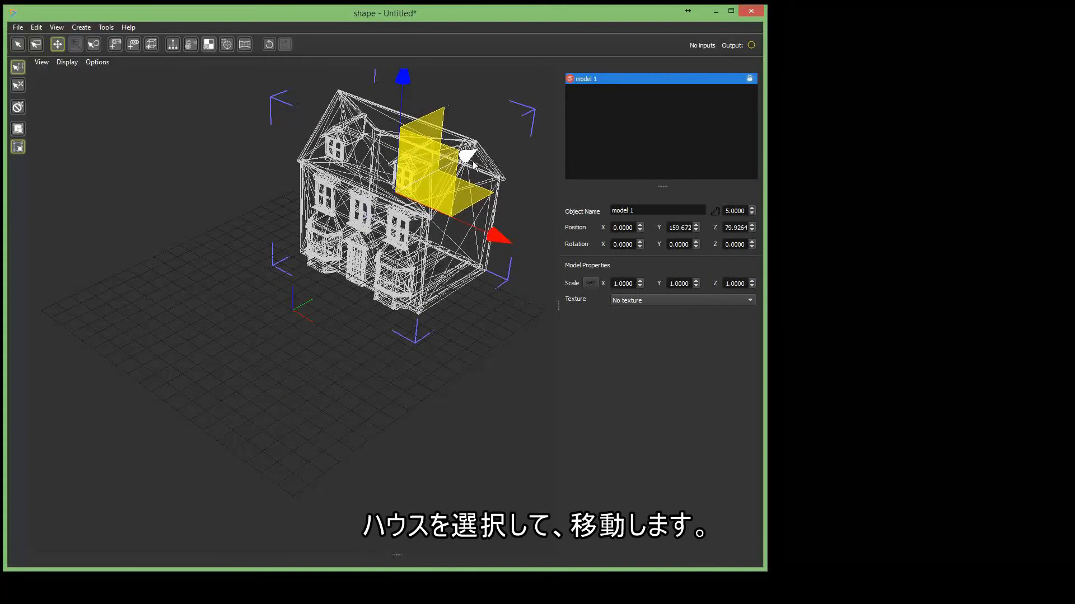
# Create a projector and move it in front of the house to about Y -191.09 and Z 86.82
pyautogui.click(116, 43)
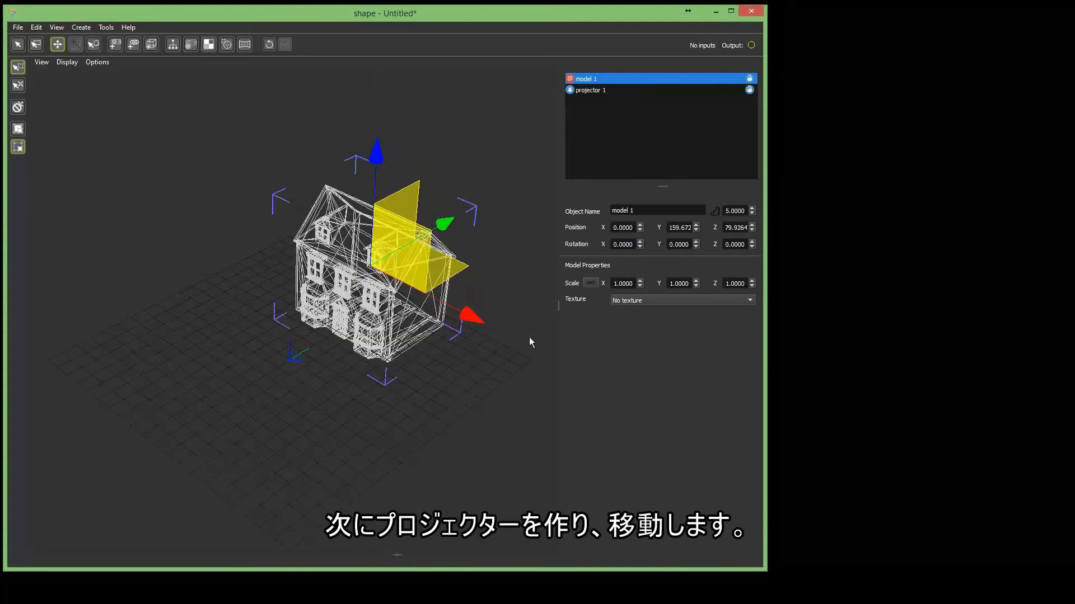
pyautogui.click(596, 91)
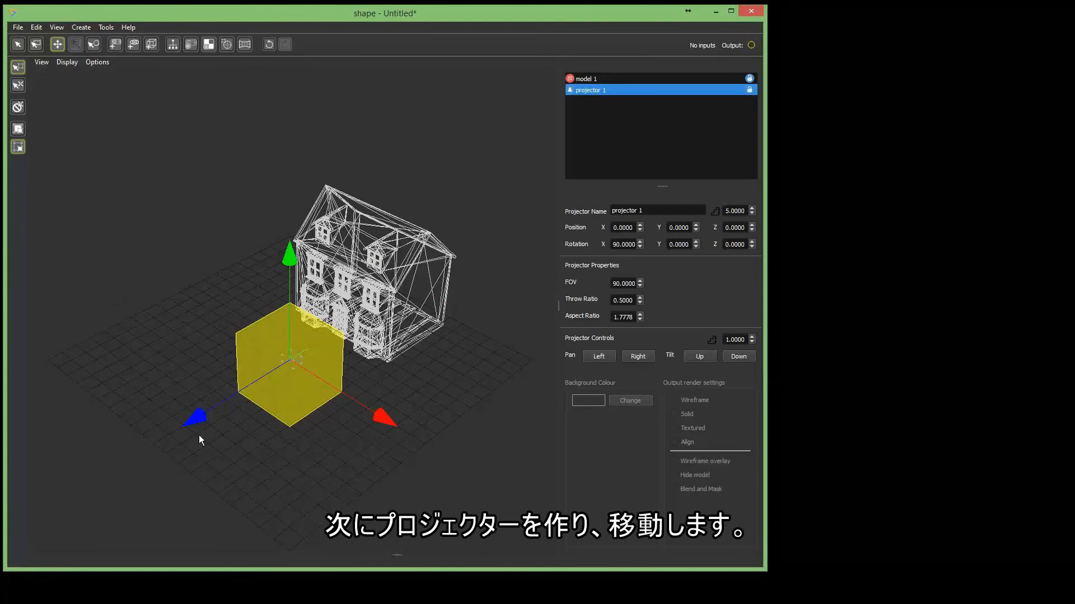
pyautogui.moveTo(196, 421); pyautogui.dragTo(63, 497)
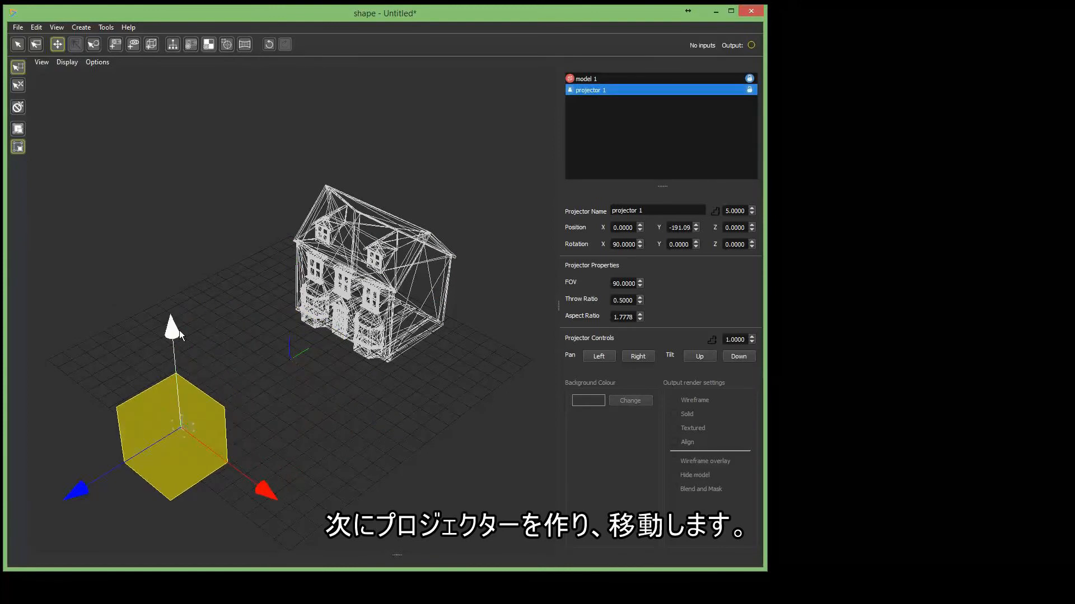
pyautogui.moveTo(179, 333); pyautogui.dragTo(160, 263)
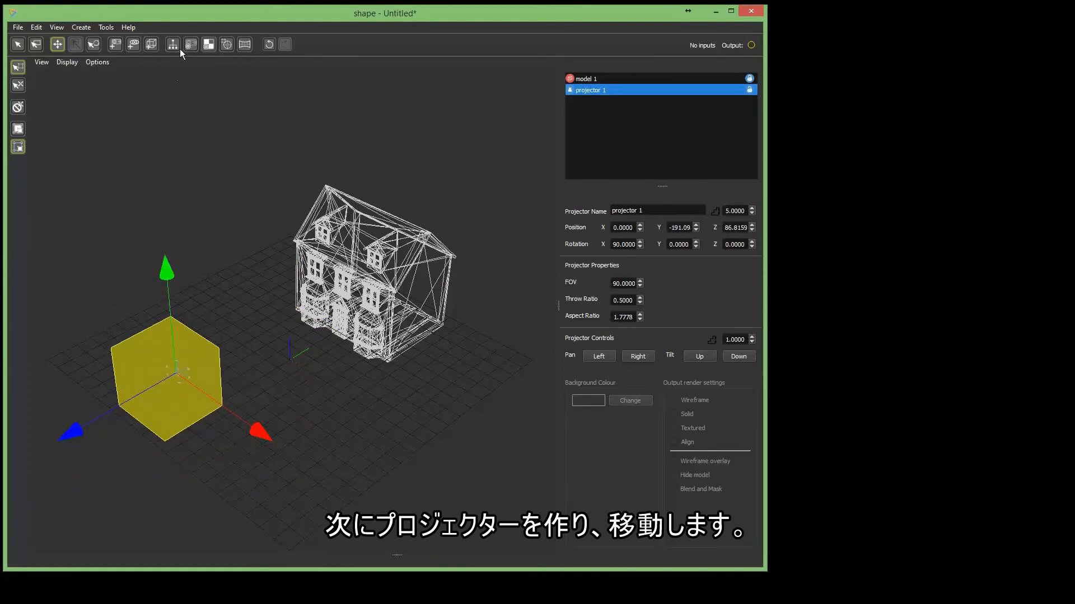
# Assign projector 1 to the Hippotizer_1 display in the Output Manager and close the manager
pyautogui.click(106, 28)
pyautogui.click(120, 53)
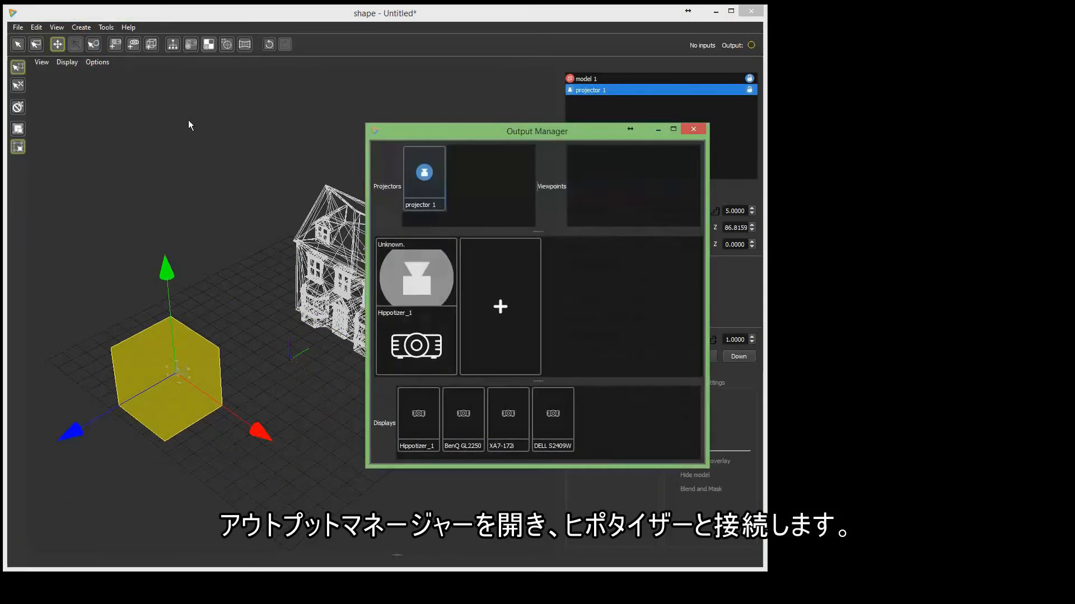
pyautogui.moveTo(423, 176); pyautogui.dragTo(414, 279)
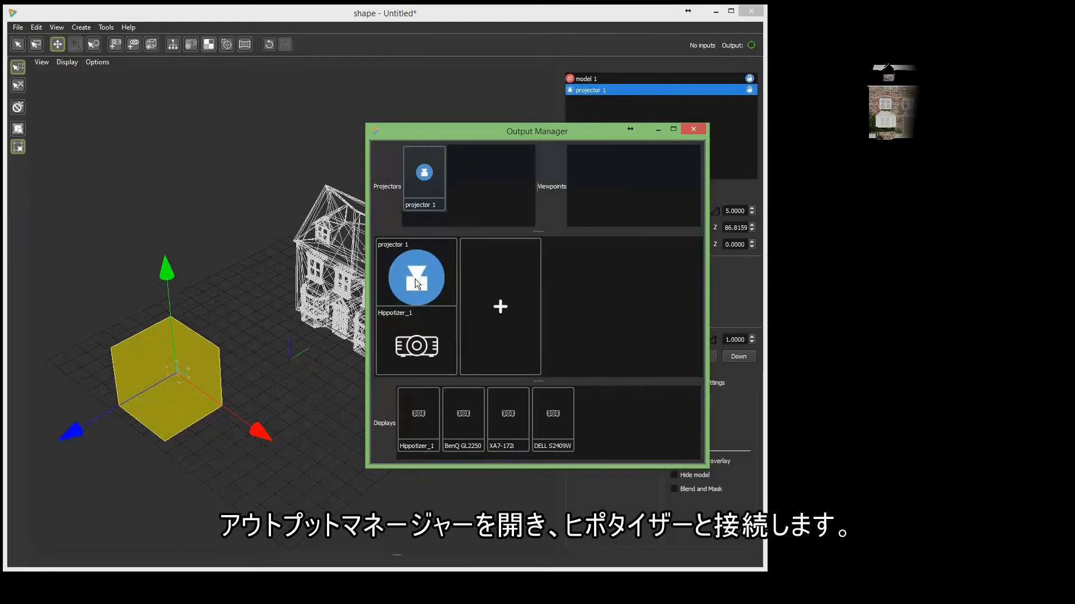
pyautogui.click(693, 130)
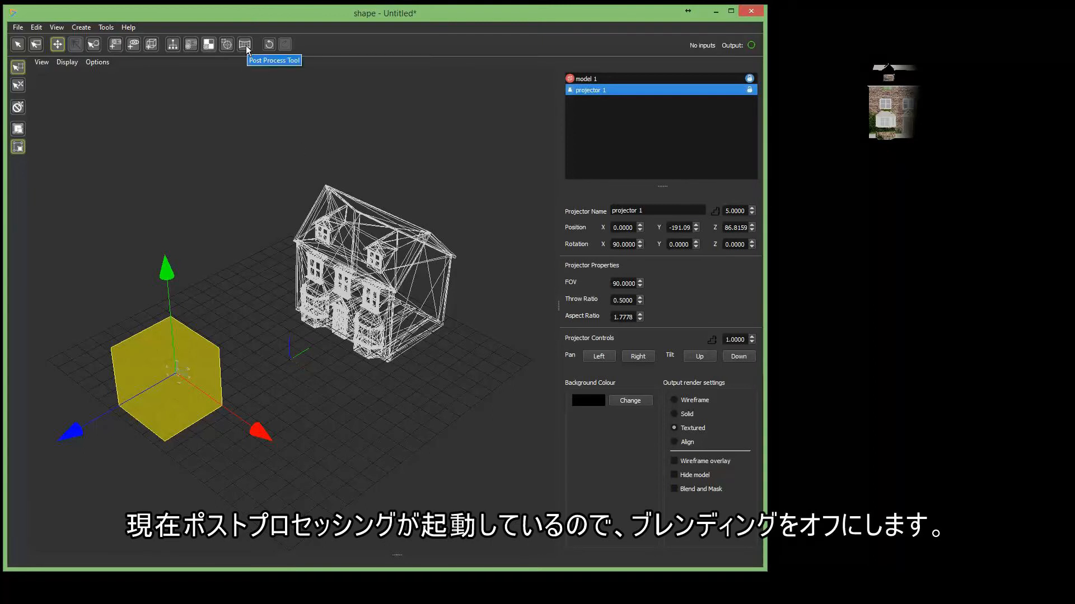
# Disable masking for projector 1 in the Post Process Tool and close the tool
pyautogui.click(603, 79)
pyautogui.click(597, 91)
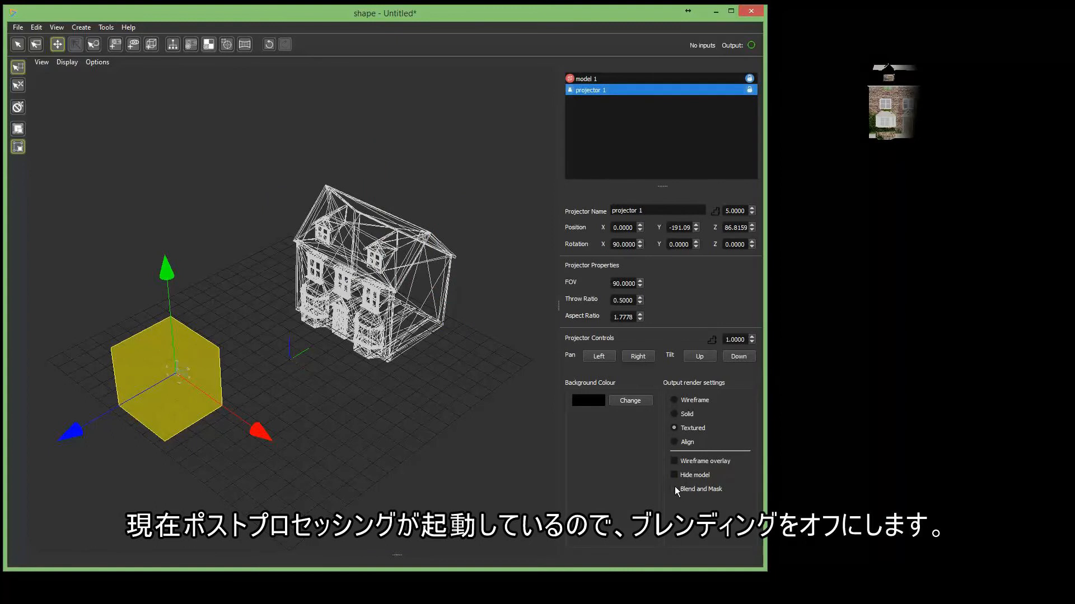
pyautogui.click(246, 45)
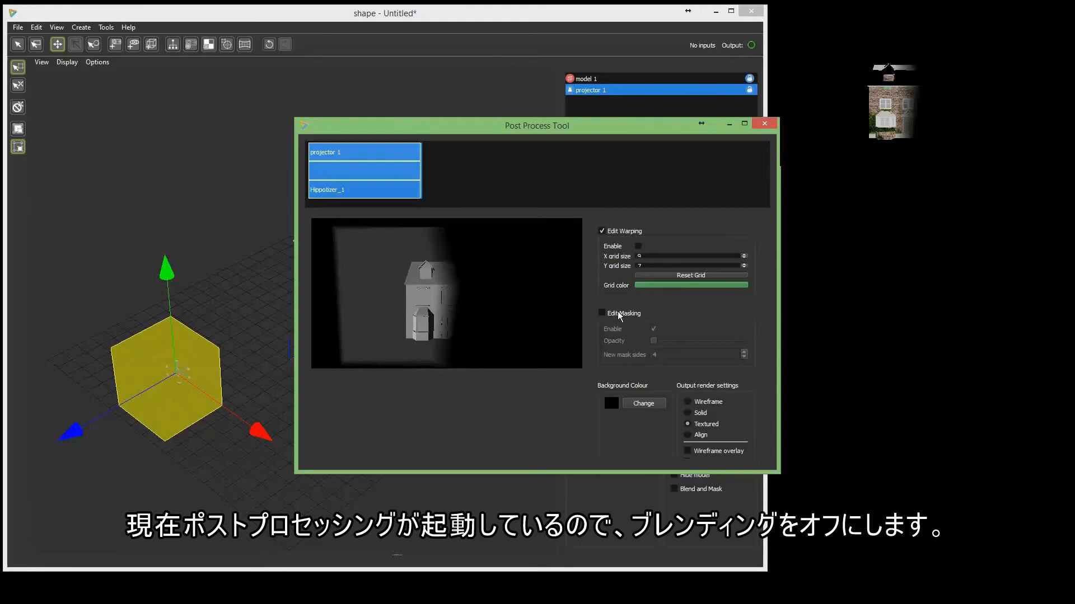
pyautogui.click(602, 313)
pyautogui.click(653, 328)
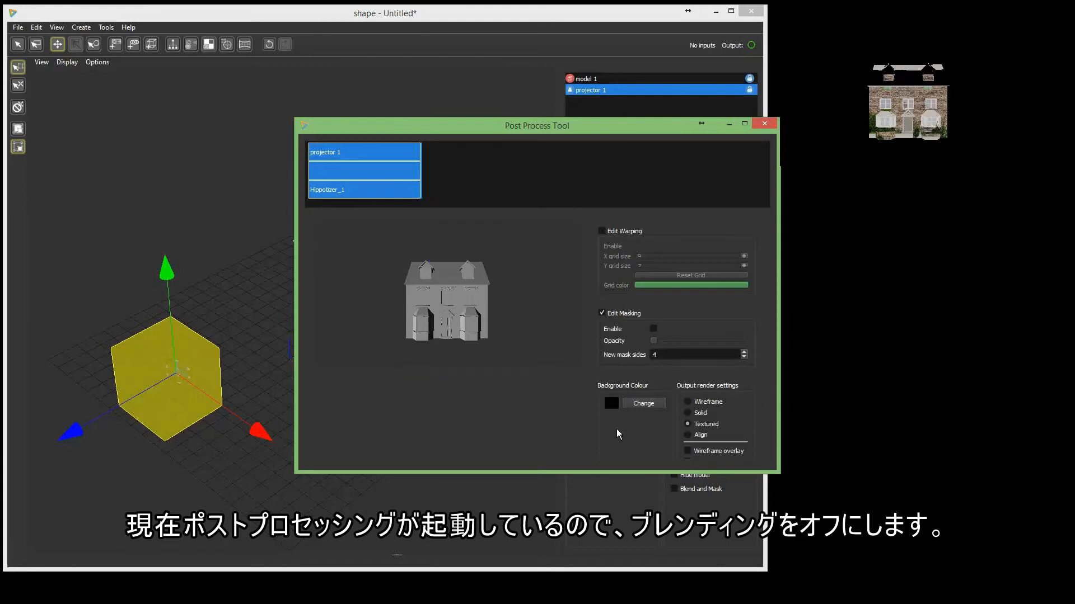
pyautogui.click(764, 124)
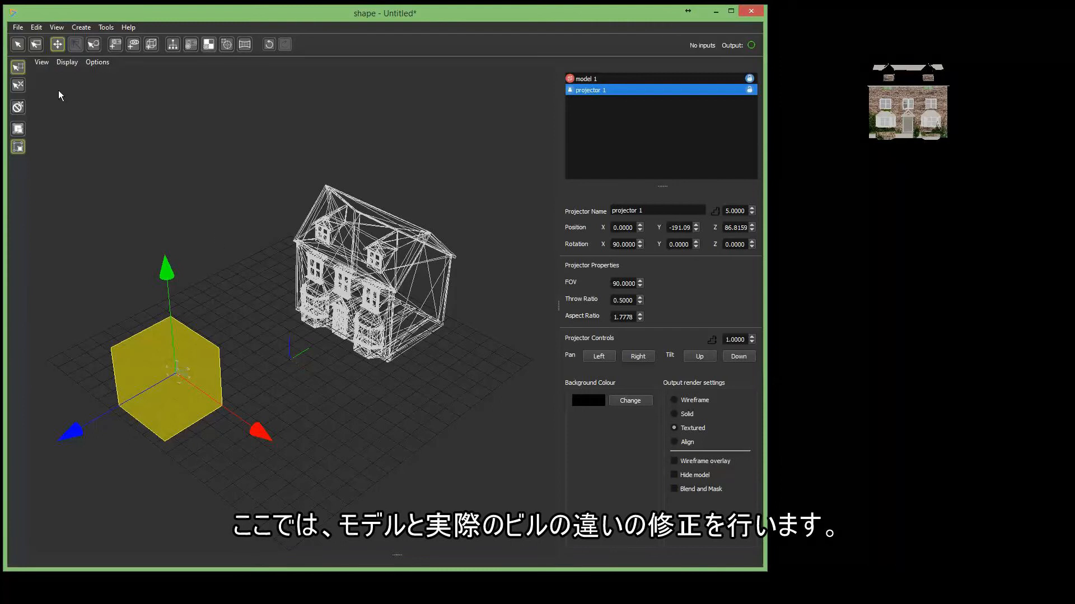
# Deselect the projector and examine the middle upper-floor window on the front of the house up close
pyautogui.click(318, 413)
pyautogui.moveTo(392, 388); pyautogui.dragTo(381, 326, button='middle')
pyautogui.scroll(-4, 328, 336)
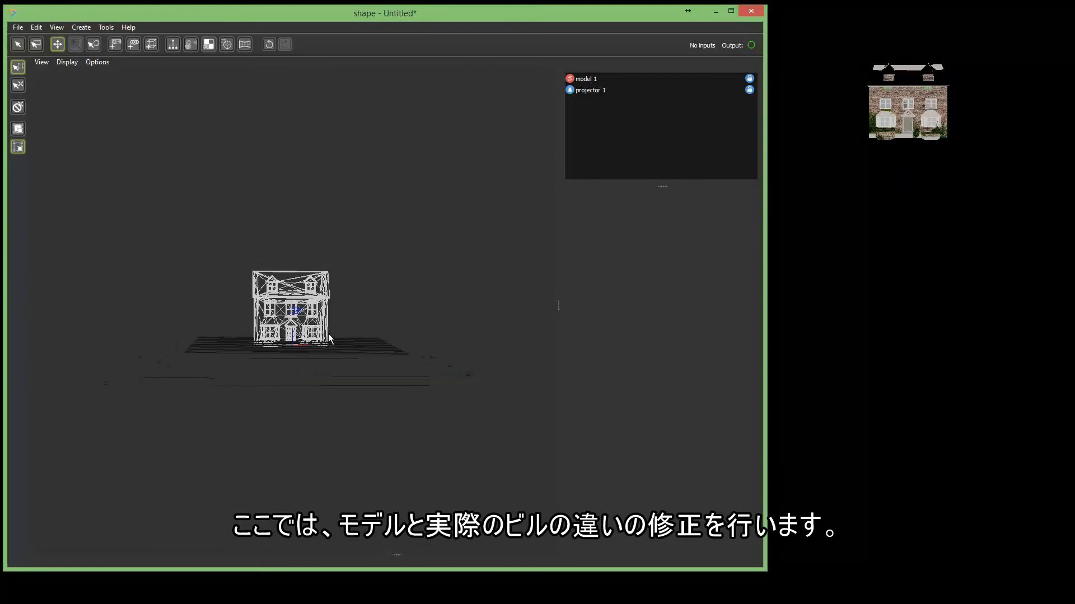
pyautogui.scroll(8, 326, 320)
pyautogui.scroll(6, 326, 320)
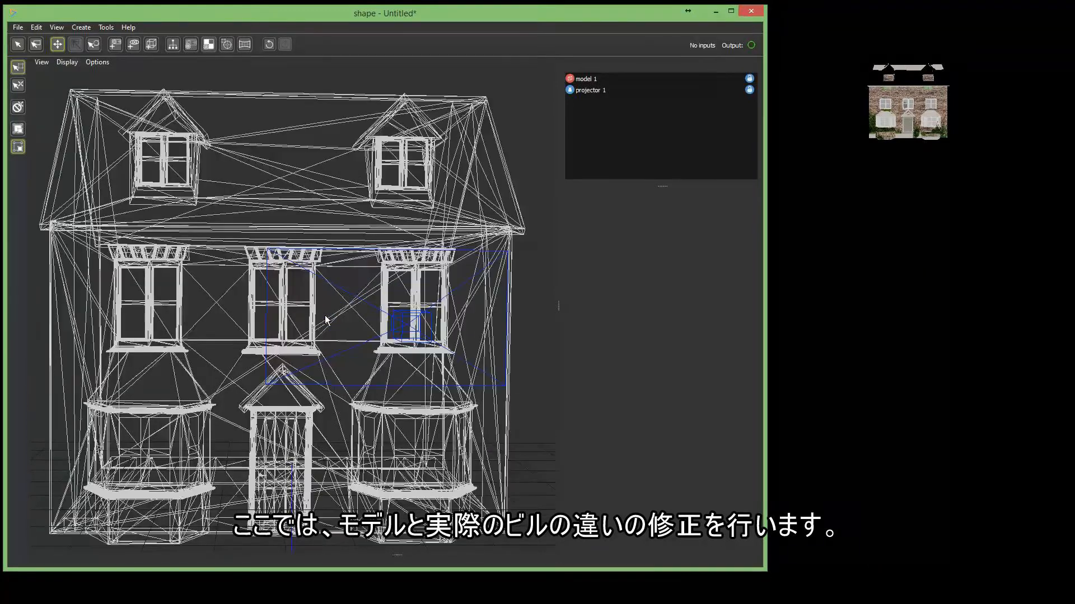
pyautogui.scroll(8, 326, 320)
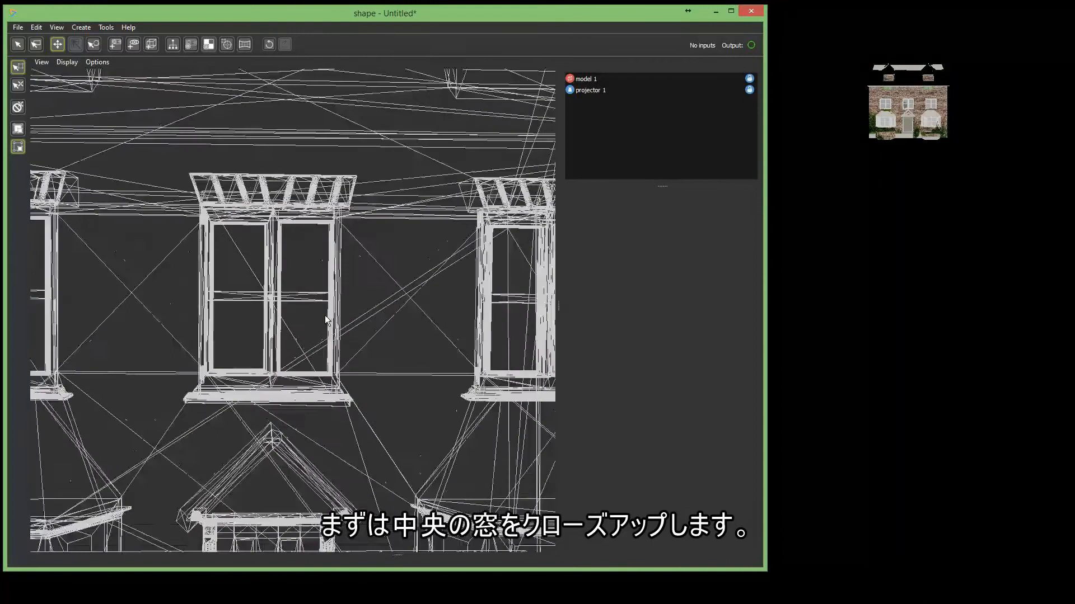
pyautogui.scroll(2, 326, 320)
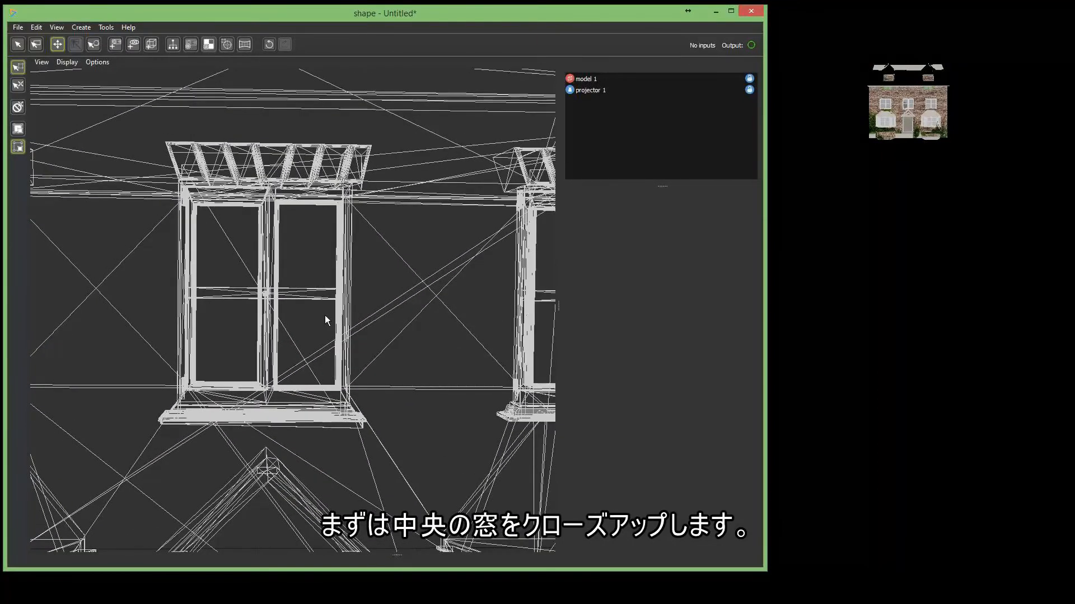
# Select the house model with point selection and switch from model selection to vertex selection
pyautogui.click(121, 138)
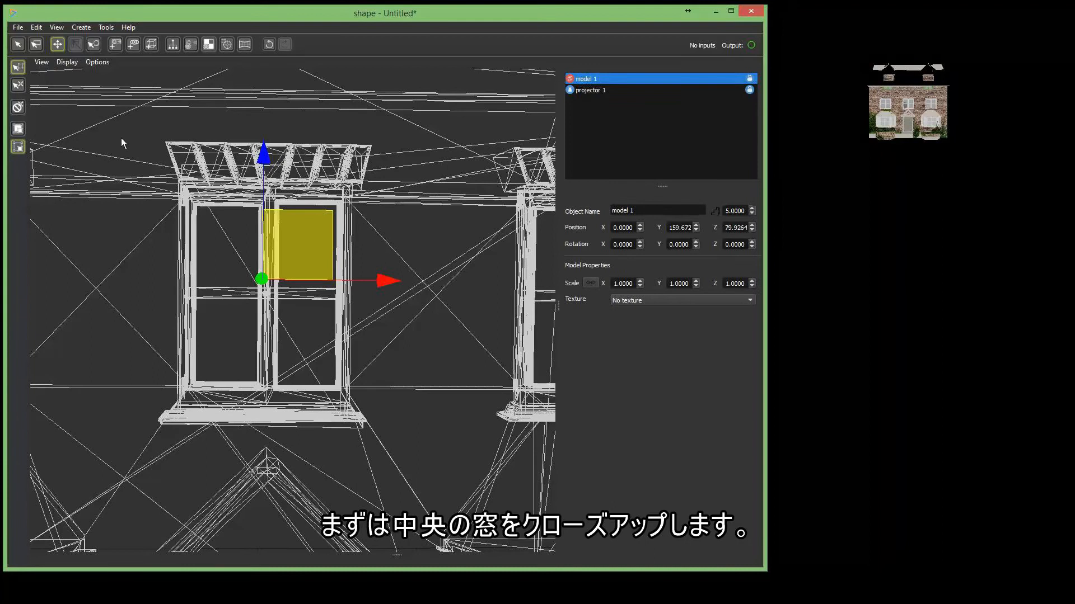
pyautogui.click(36, 45)
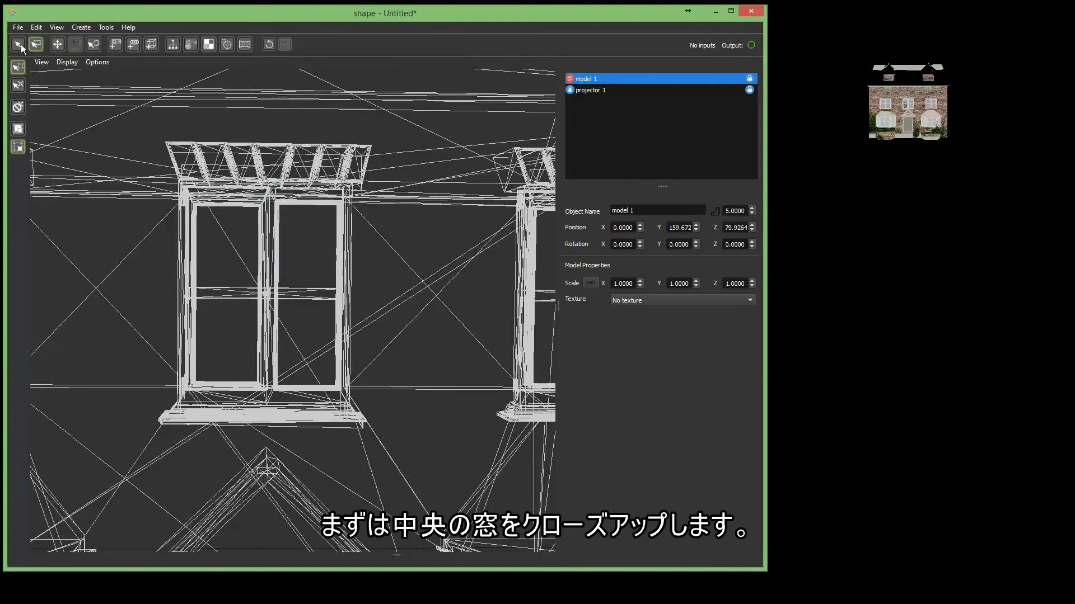
pyautogui.click(20, 46)
pyautogui.click(15, 86)
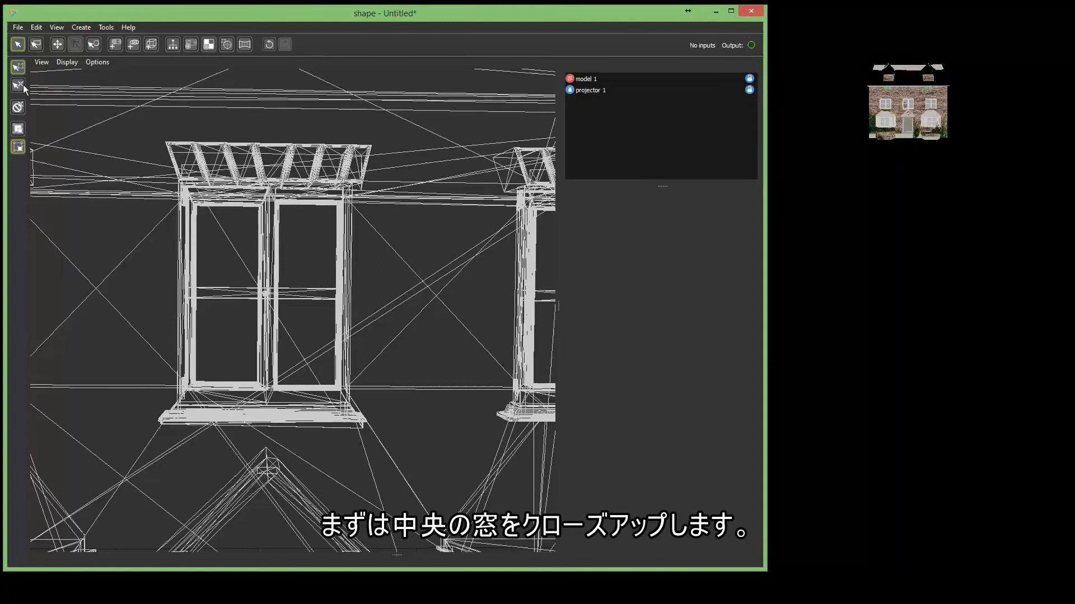
pyautogui.click(131, 177)
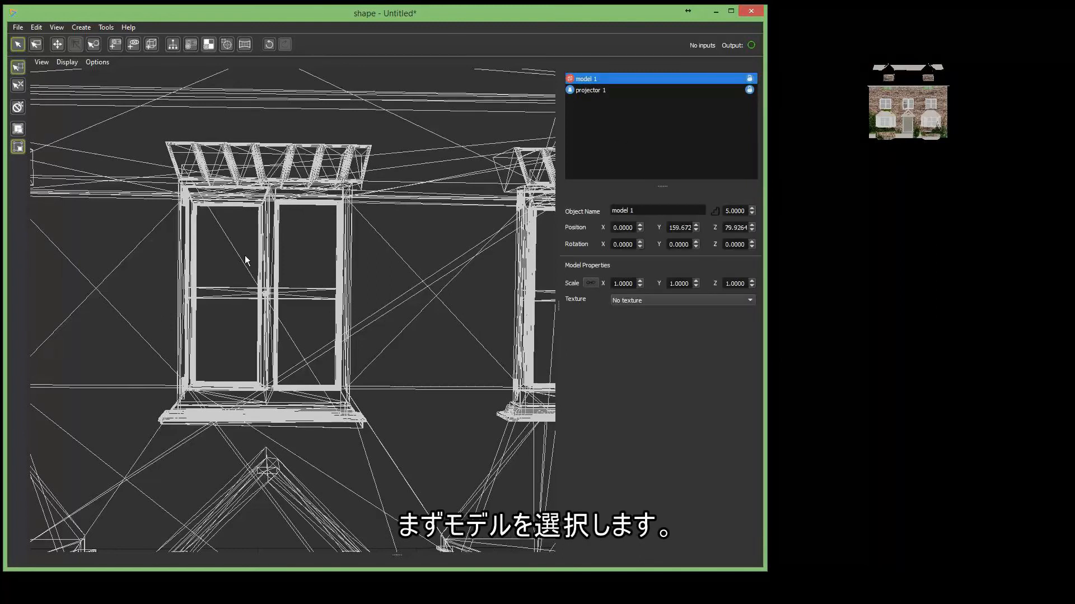
pyautogui.click(19, 90)
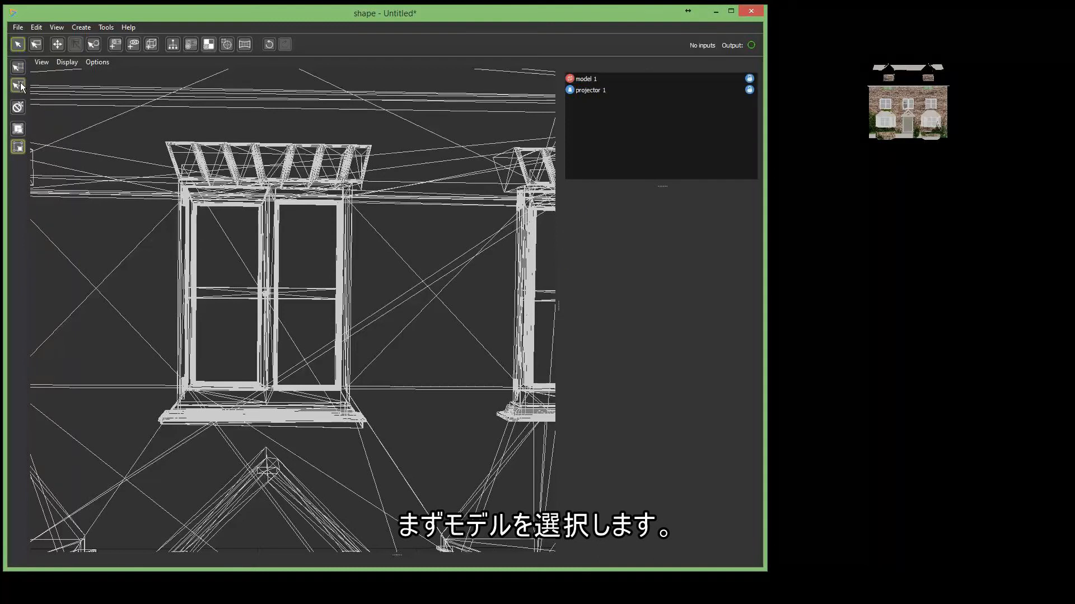
# Try selecting individual vertices at the corner of the middle window's canopy, and clear the selection
pyautogui.click(167, 144)
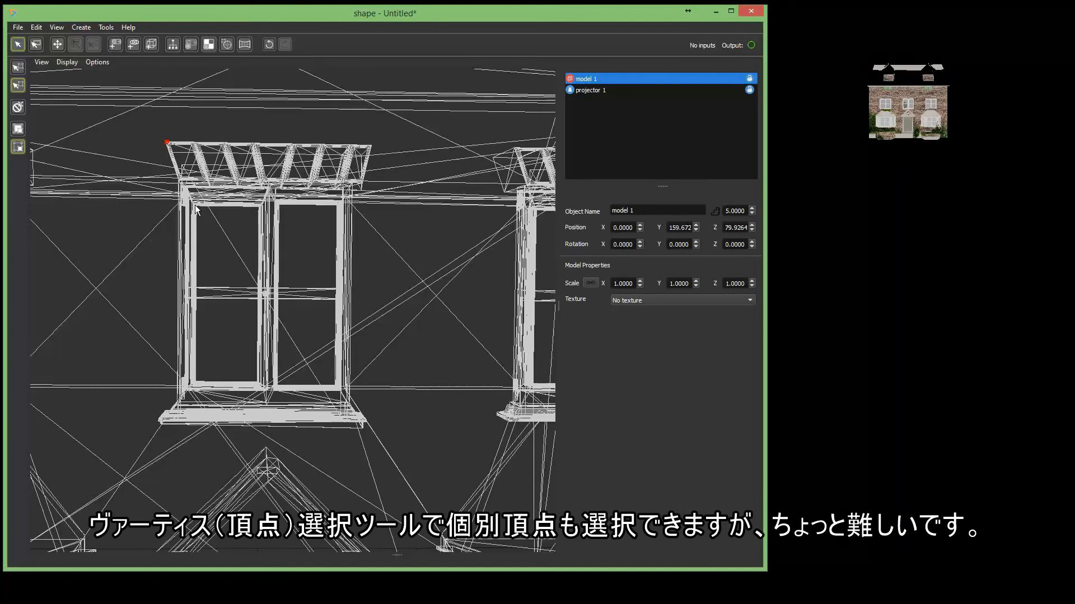
pyautogui.keyDown('shift'); pyautogui.click(180, 178); pyautogui.keyUp('shift')
pyautogui.keyDown('shift'); pyautogui.click(193, 145); pyautogui.keyUp('shift')
pyautogui.click(18, 107)
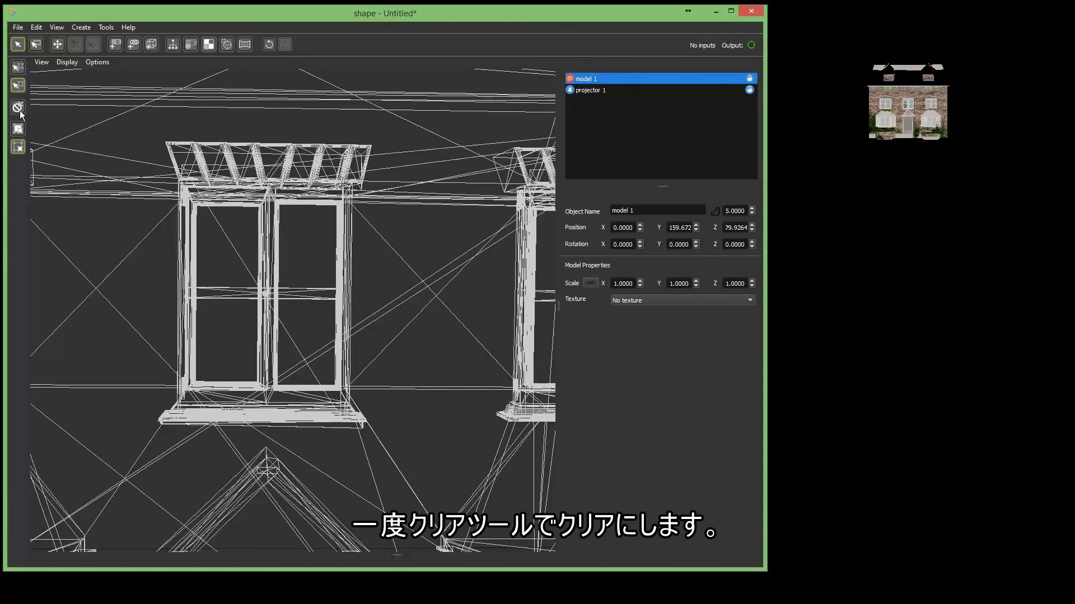
# Area-select the visible vertices of the whole middle window, including canopy and sill, and try moving them along the X axis
pyautogui.click(37, 47)
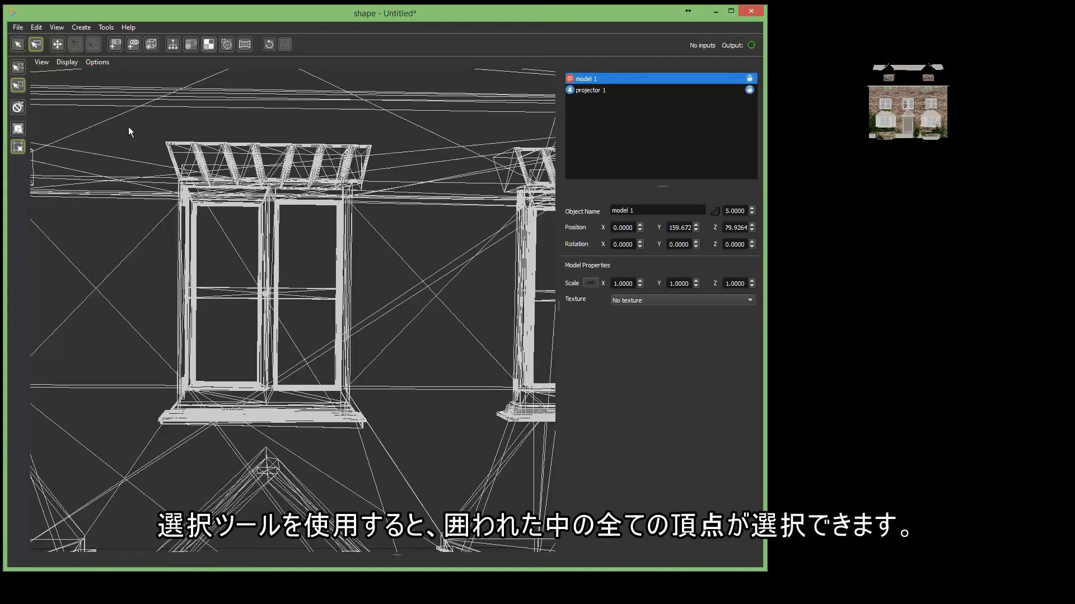
pyautogui.moveTo(129, 126); pyautogui.dragTo(397, 442)
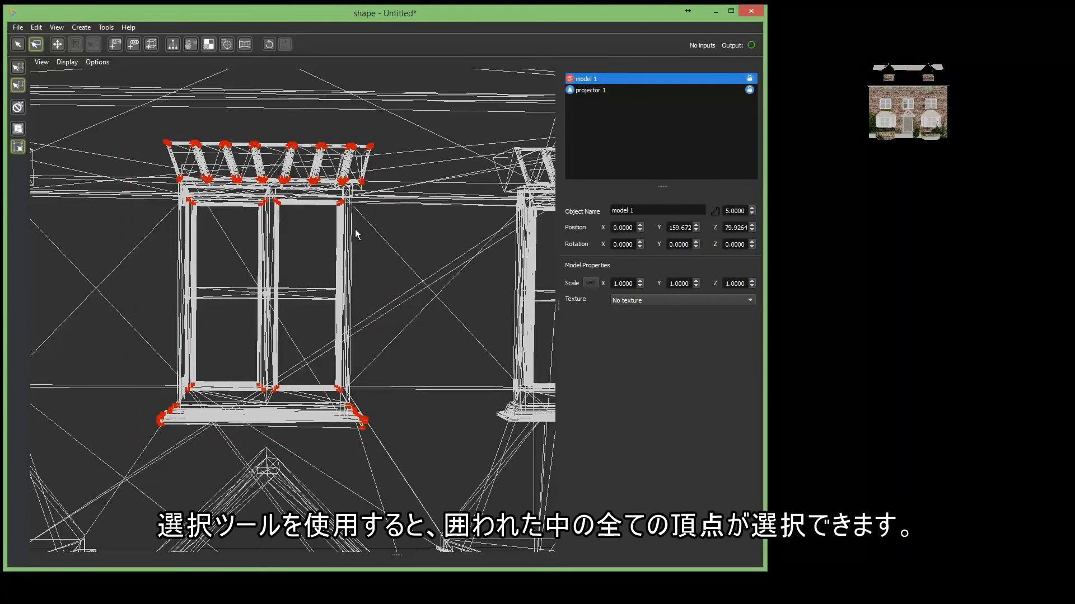
pyautogui.click(57, 45)
pyautogui.moveTo(387, 288); pyautogui.dragTo(329, 288)
pyautogui.moveTo(329, 287); pyautogui.dragTo(394, 328)
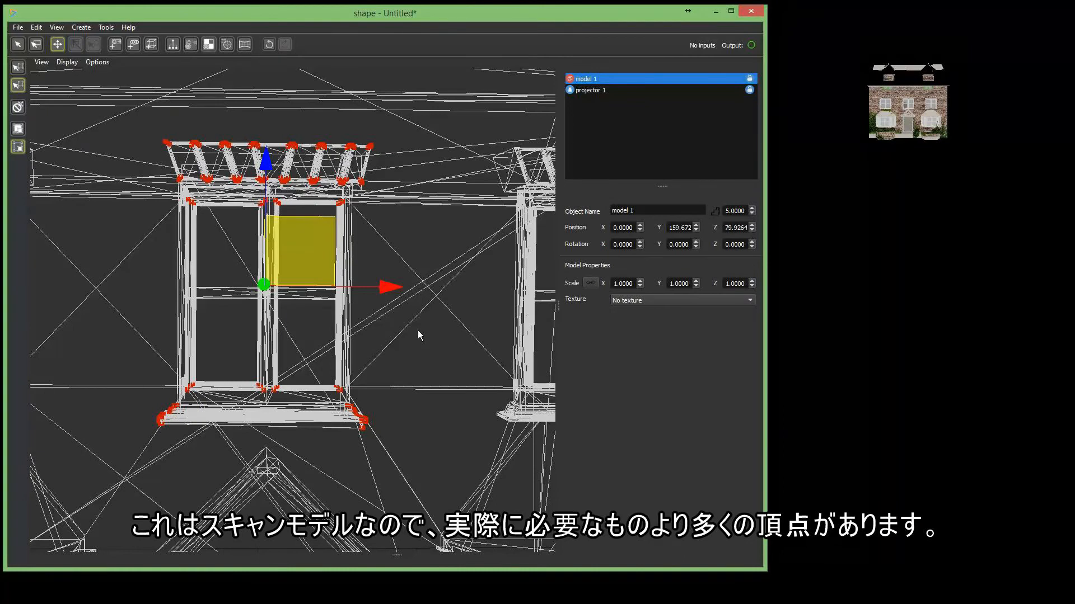
# Undo the move of the window's visible vertices and clear the vertex selection
pyautogui.click(268, 45)
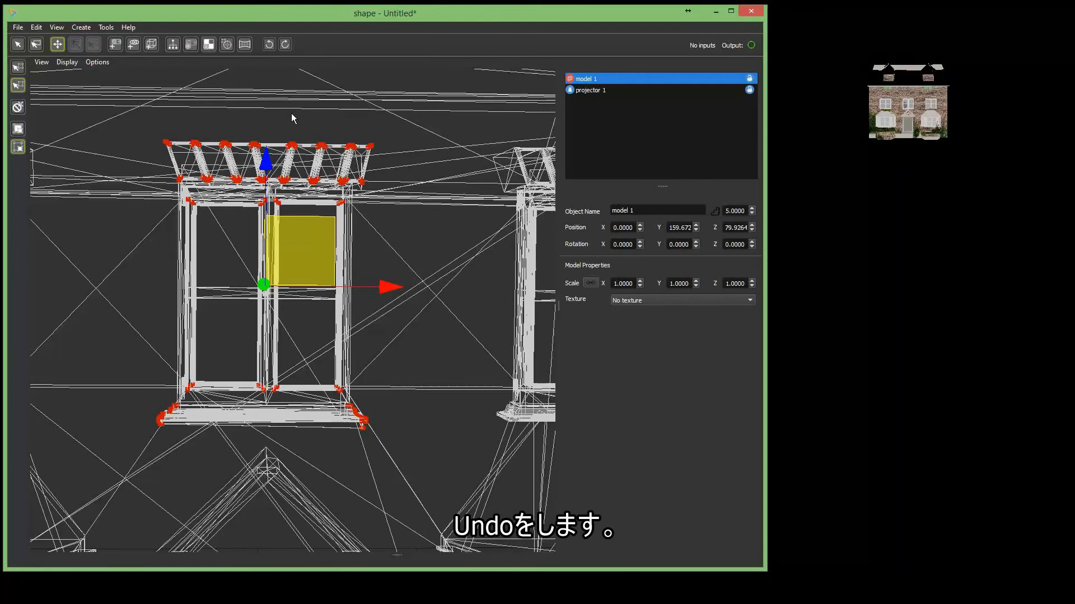
pyautogui.click(18, 108)
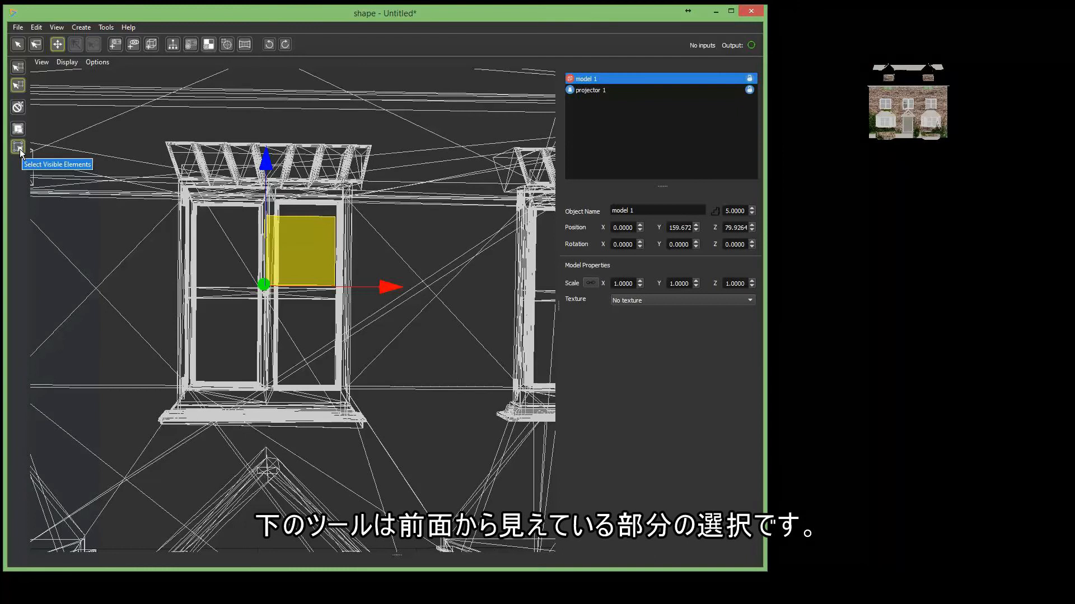
# Examine the front-facing geometry of the window in Alignment display and return to Wireframe display
pyautogui.click(67, 63)
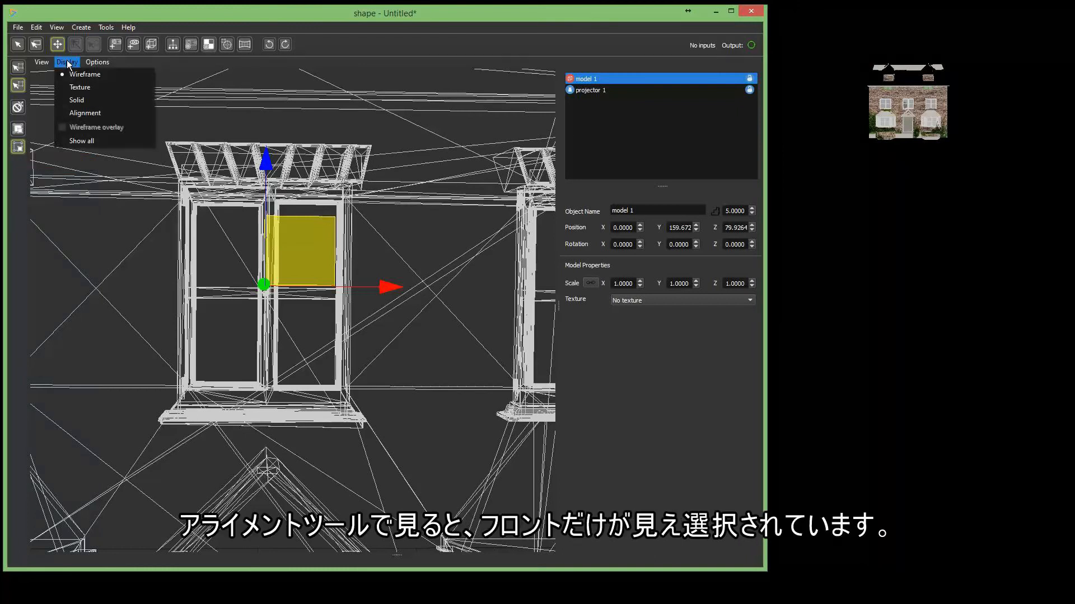
pyautogui.click(75, 113)
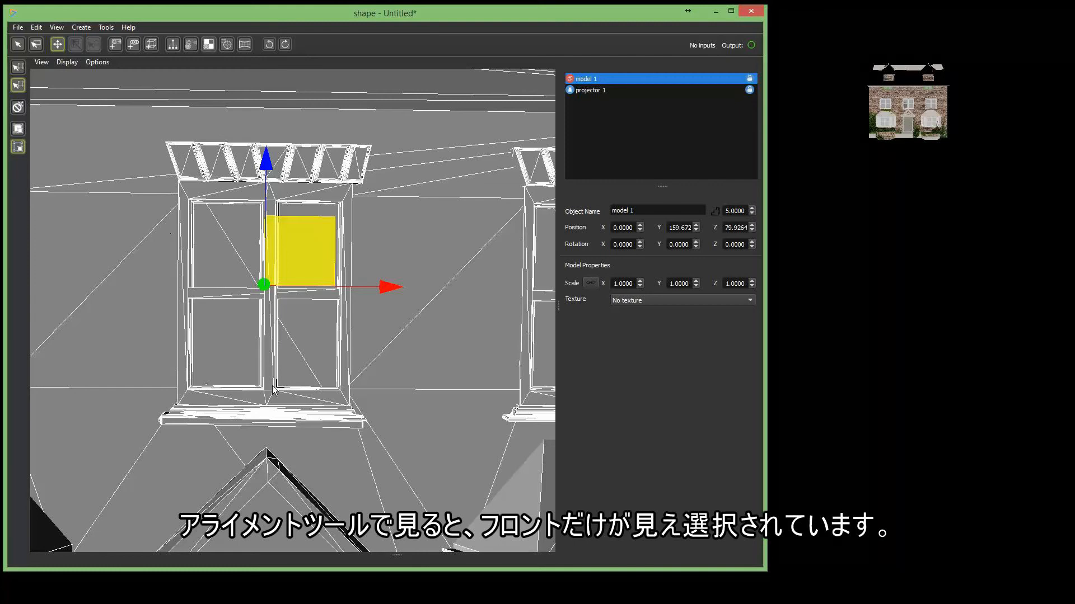
pyautogui.click(65, 62)
pyautogui.click(67, 70)
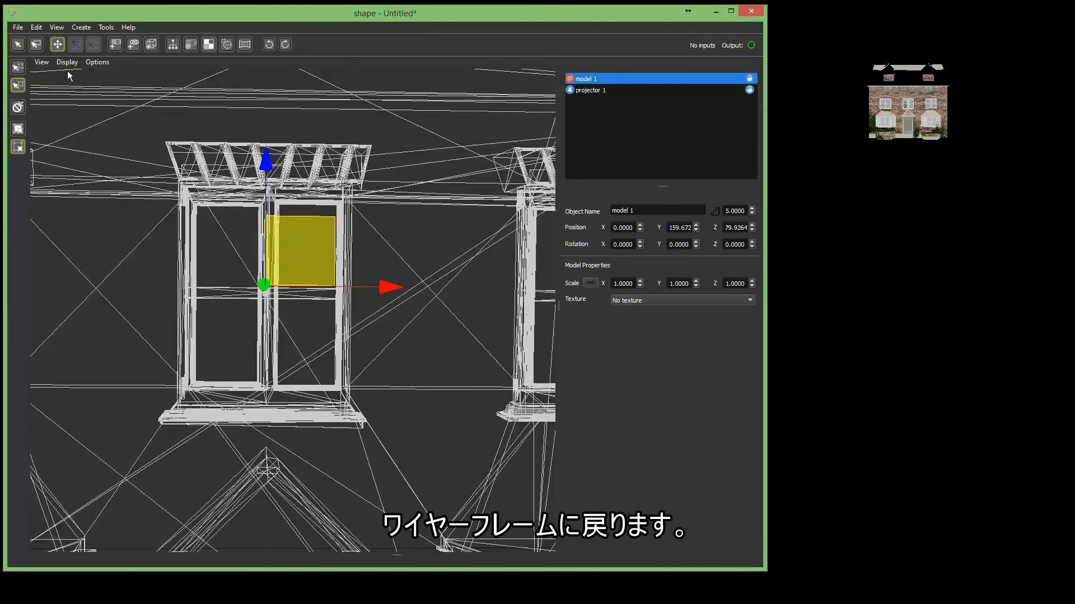
# Area-select all vertices of the middle window, including the hidden ones, and move them slightly in the negative X direction
pyautogui.click(18, 129)
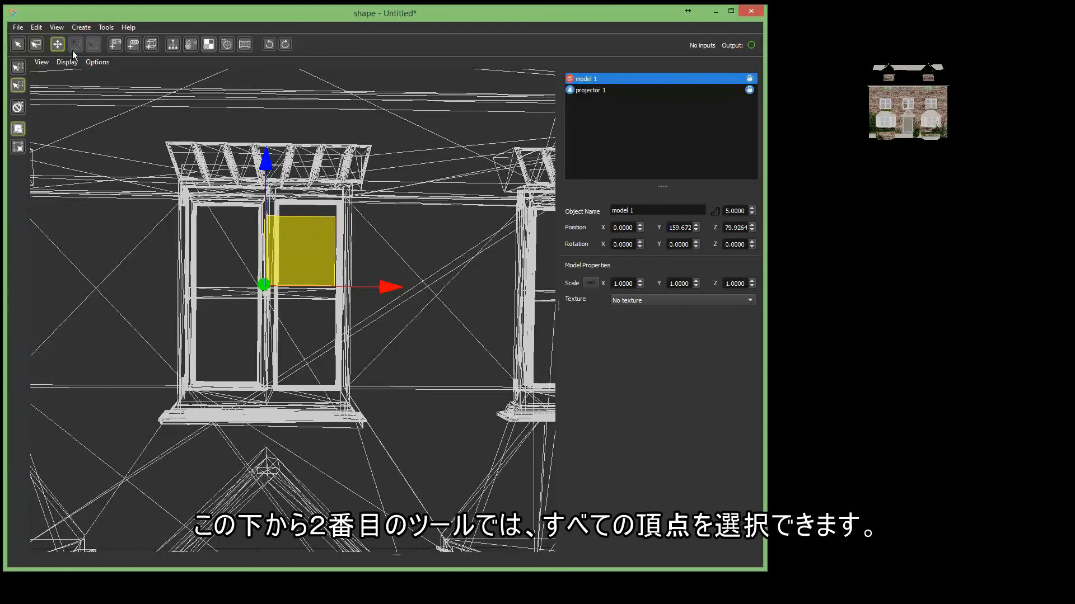
pyautogui.click(36, 44)
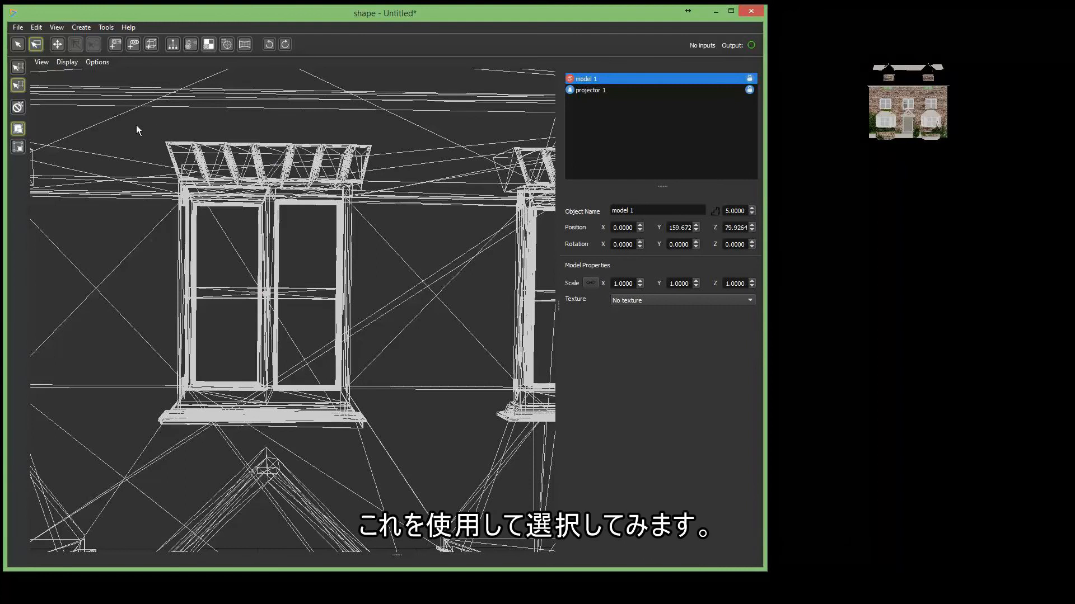
pyautogui.moveTo(136, 125); pyautogui.dragTo(398, 449)
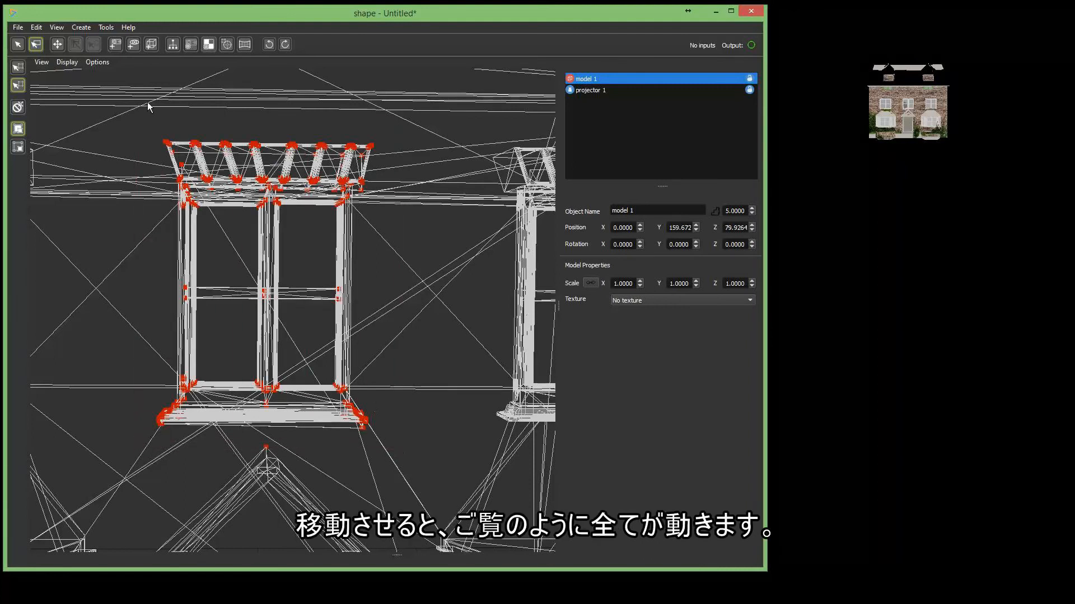
pyautogui.click(56, 50)
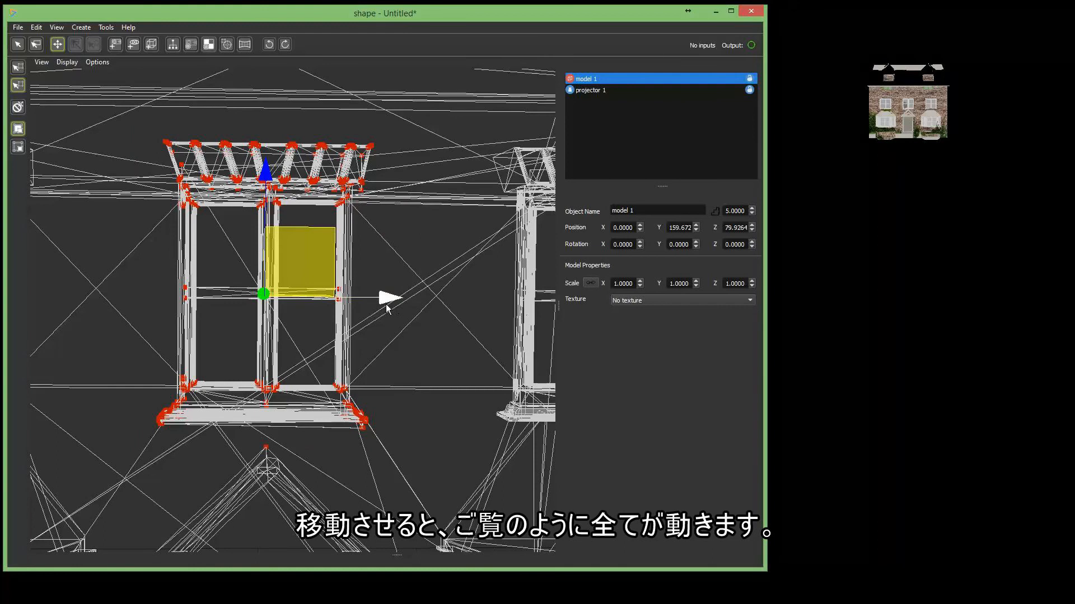
pyautogui.moveTo(388, 305)
pyautogui.mouseDown()
pyautogui.moveTo(360, 304)
pyautogui.moveTo(417, 299)
pyautogui.moveTo(374, 300)
pyautogui.moveTo(399, 300)
pyautogui.moveTo(366, 313)
pyautogui.moveTo(375, 293)
pyautogui.mouseUp()
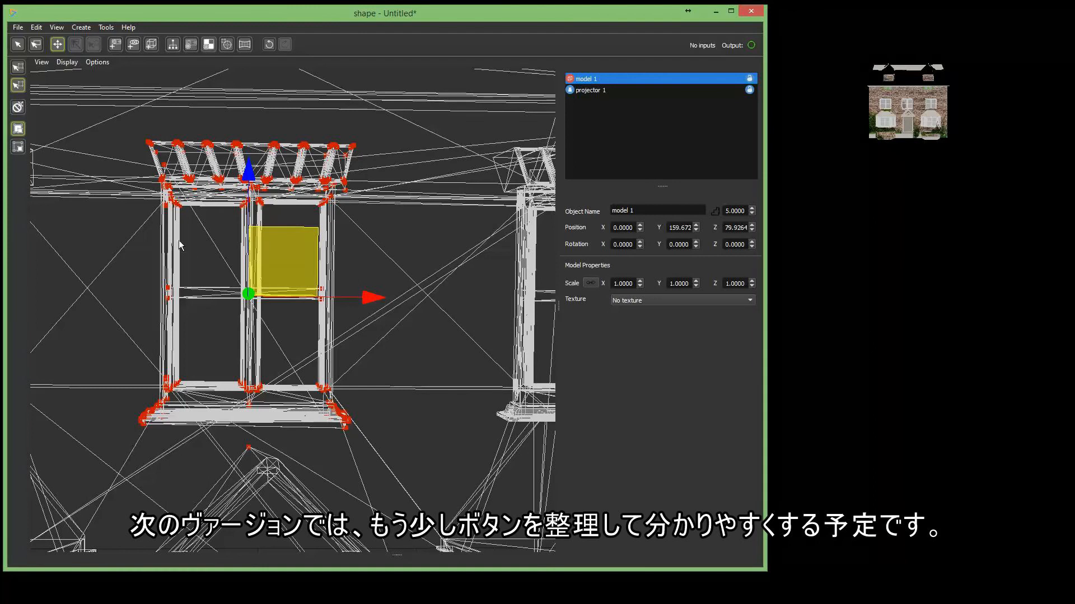
# Clear the selection and individually select three vertices on the middle window's canopy
pyautogui.click(18, 46)
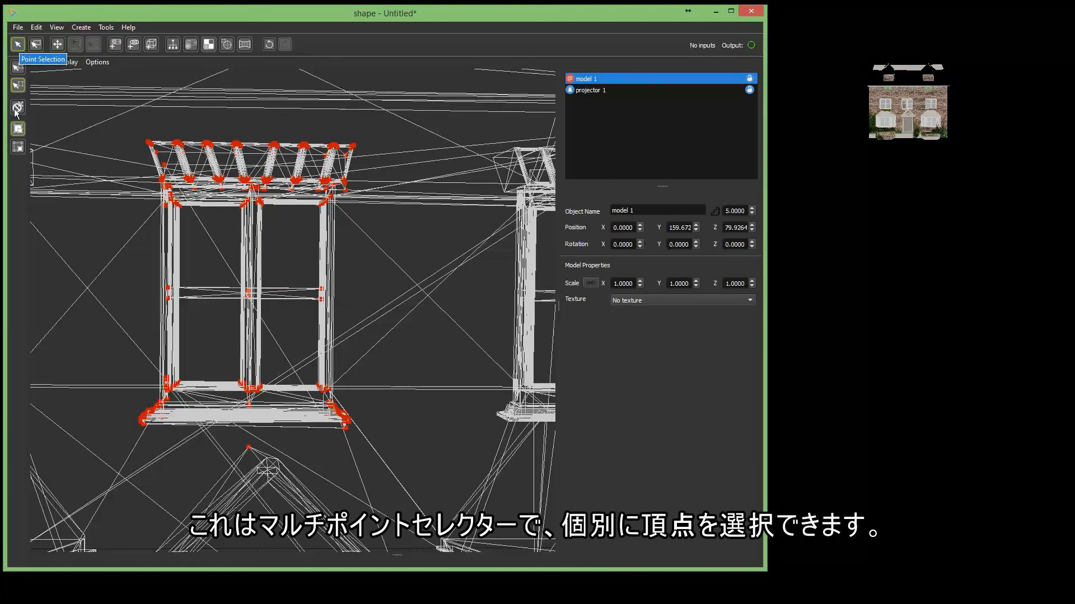
pyautogui.click(82, 139)
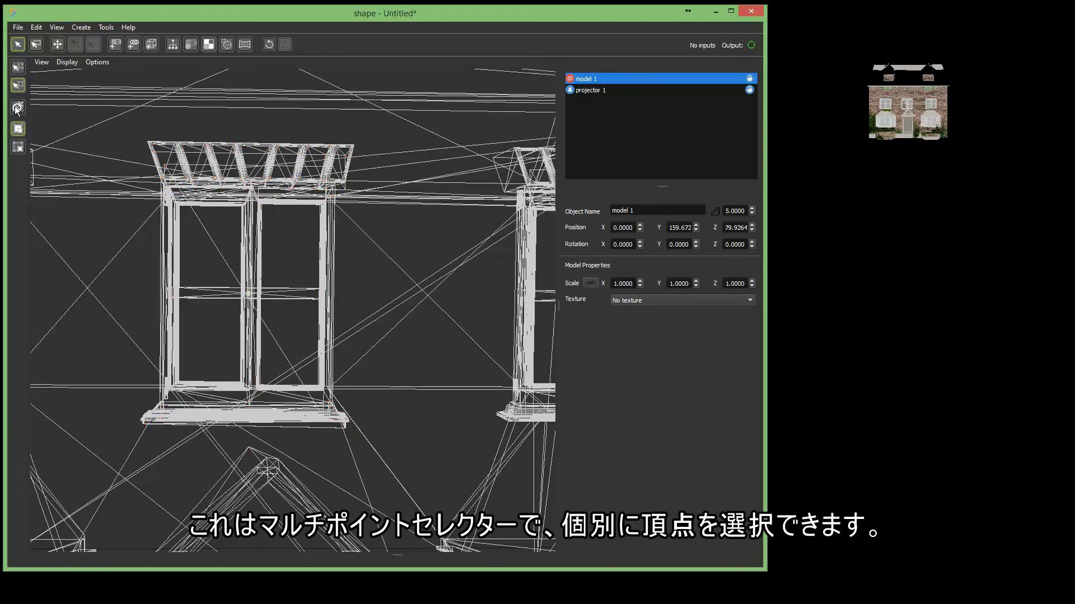
pyautogui.click(148, 143)
pyautogui.click(174, 143)
pyautogui.click(185, 177)
# Area-select the vertices of the window's canopy and clear the selection, repeating the select and clear once more
pyautogui.click(39, 48)
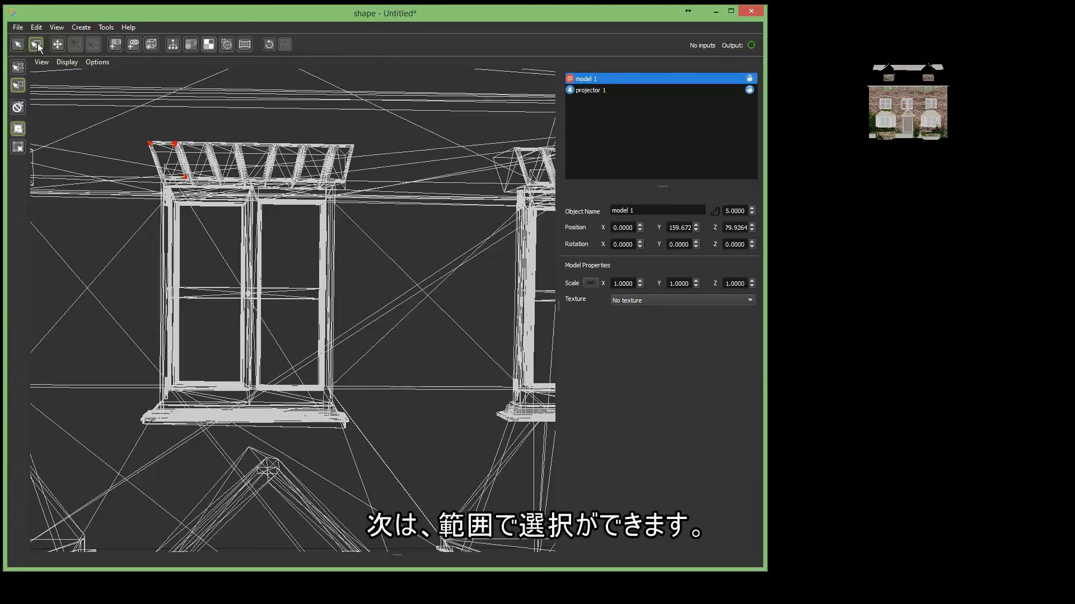
pyautogui.moveTo(133, 136); pyautogui.dragTo(374, 204)
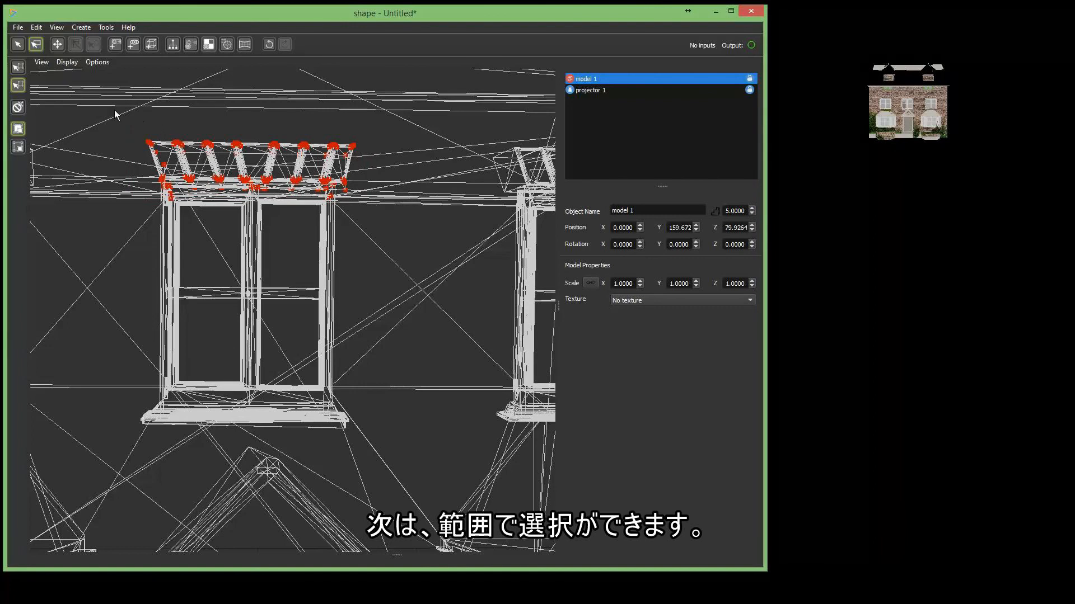
pyautogui.click(18, 107)
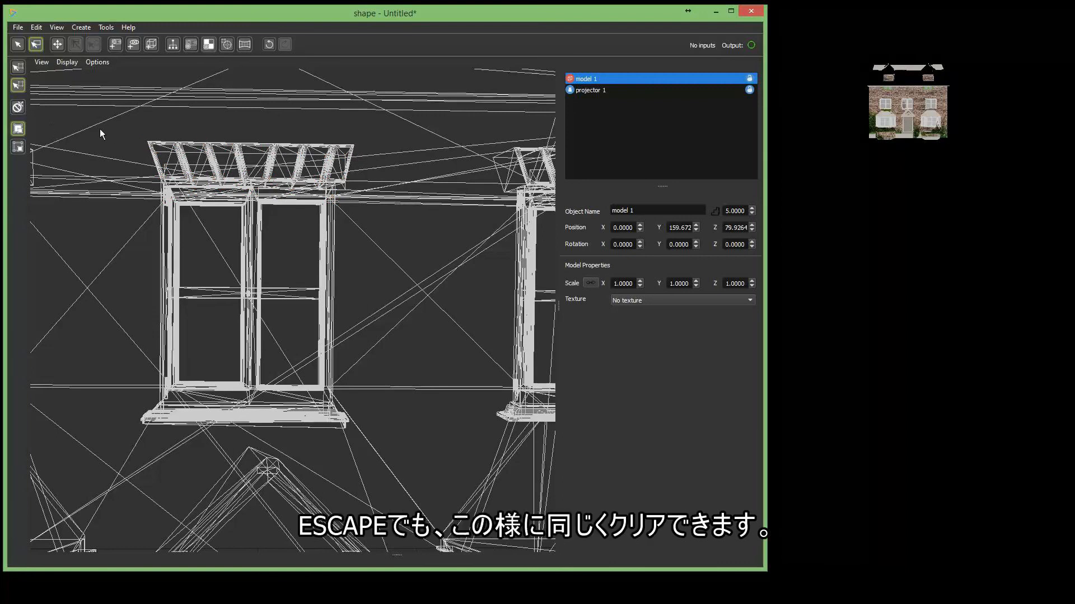
pyautogui.moveTo(164, 150); pyautogui.dragTo(379, 196)
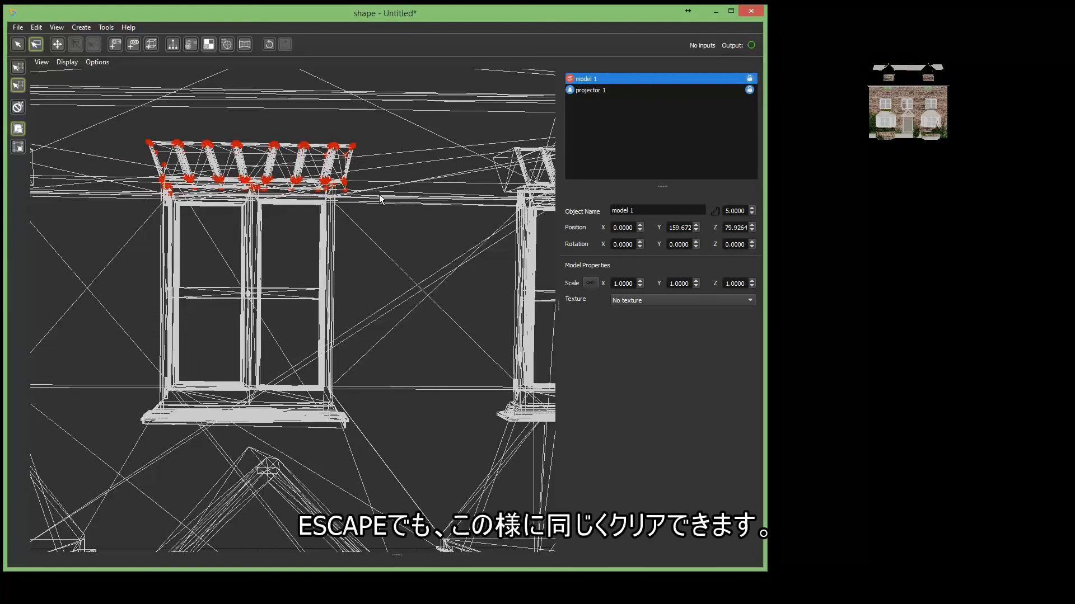
pyautogui.press('Escape')
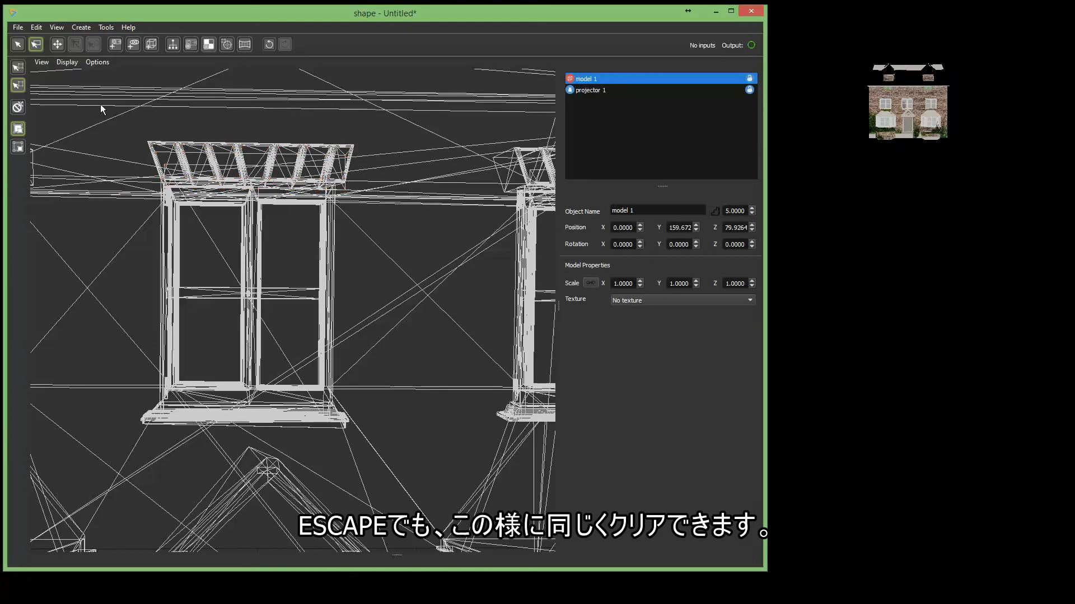
# Restrict vertex selection to visible elements and area-select the vertices of the window's canopy and upper frame
pyautogui.click(18, 68)
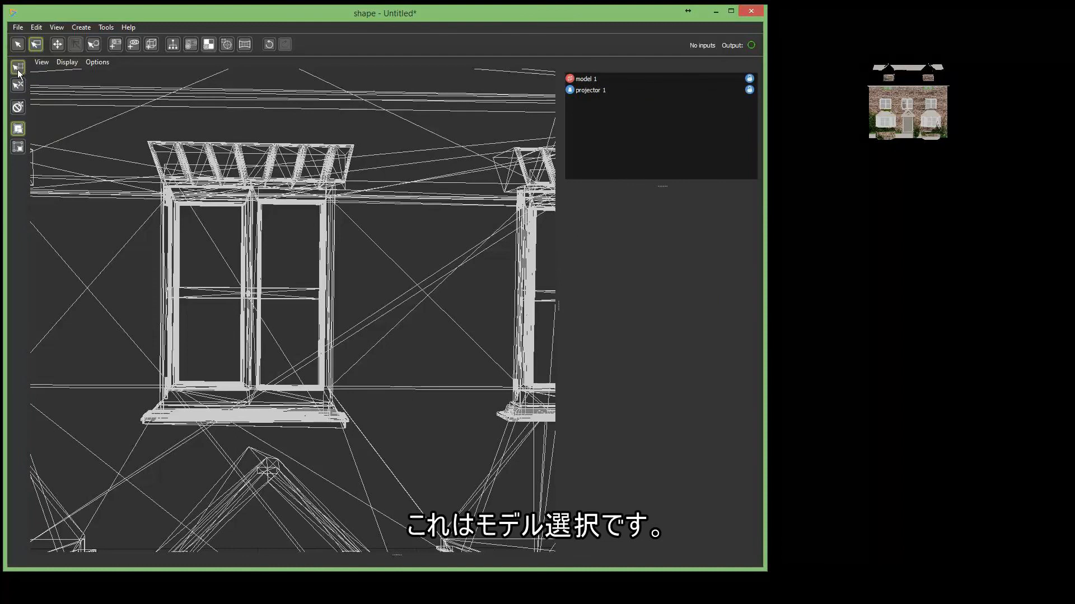
pyautogui.click(18, 85)
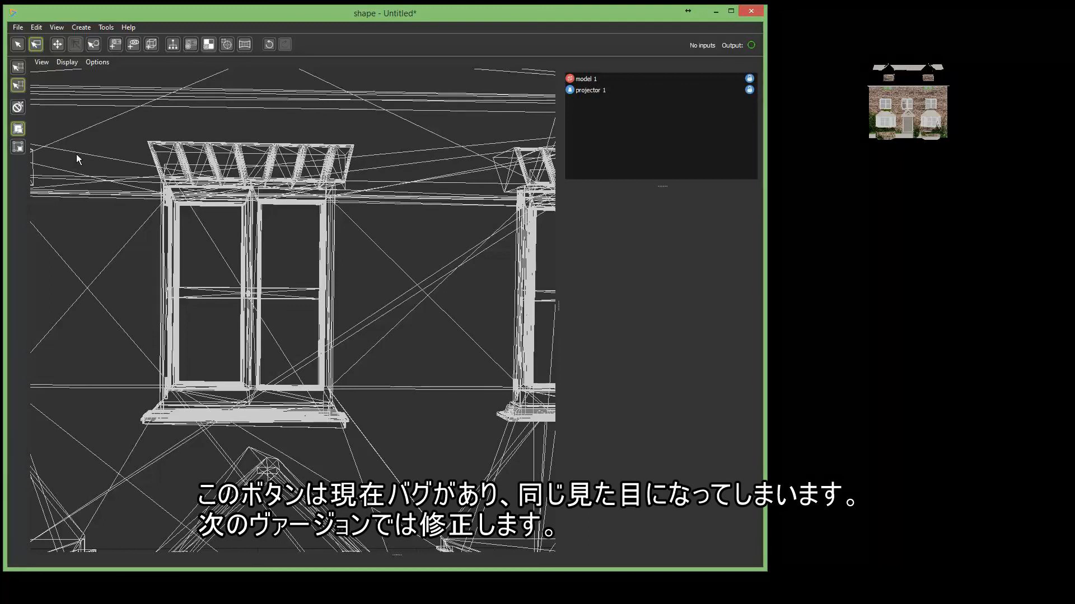
pyautogui.click(19, 146)
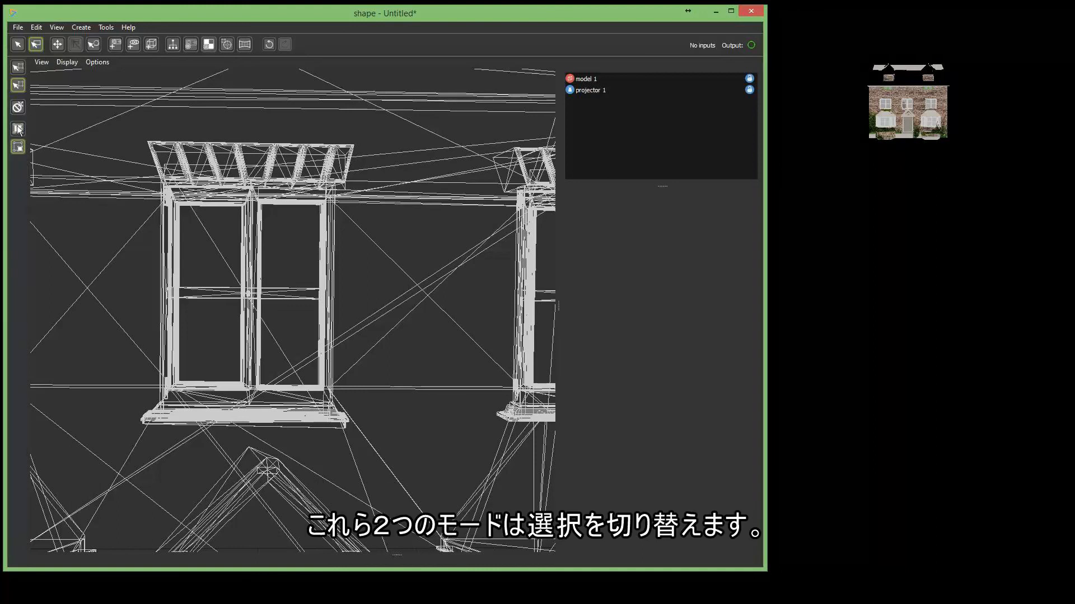
pyautogui.click(19, 129)
pyautogui.click(19, 148)
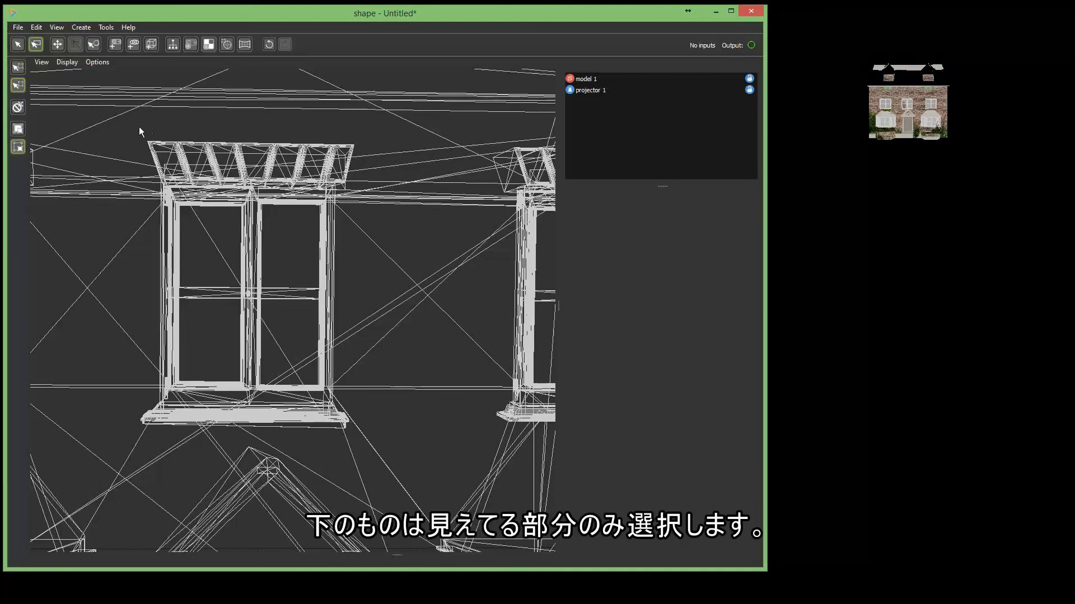
pyautogui.moveTo(140, 131); pyautogui.dragTo(398, 214)
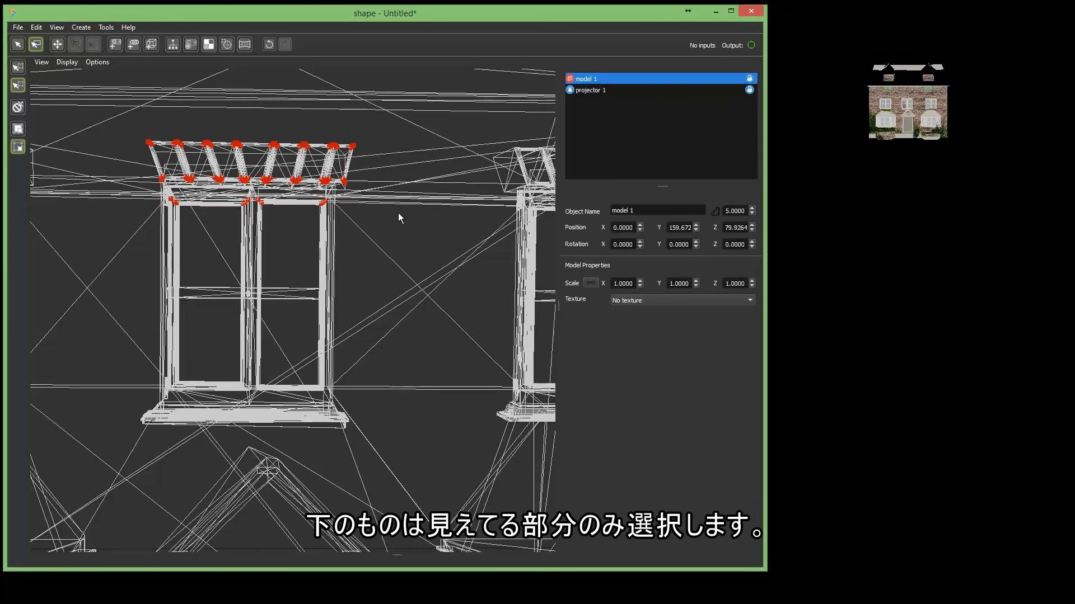
# Try moving the selected visible canopy vertices slightly along the X axis, and undo the move
pyautogui.click(59, 46)
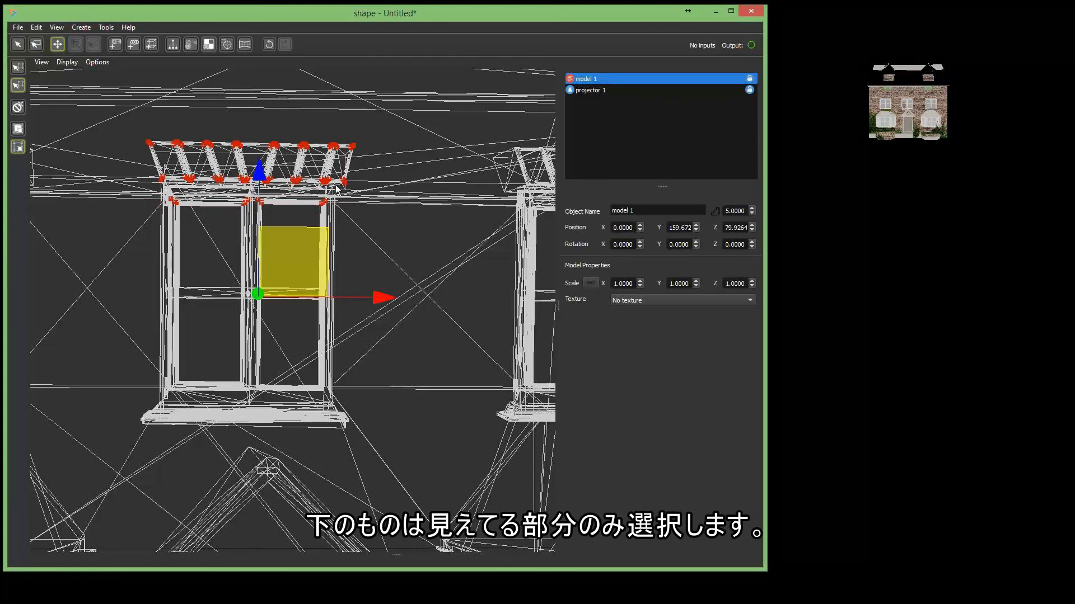
pyautogui.moveTo(374, 297)
pyautogui.mouseDown()
pyautogui.moveTo(345, 297)
pyautogui.moveTo(383, 299)
pyautogui.moveTo(372, 297)
pyautogui.mouseUp()
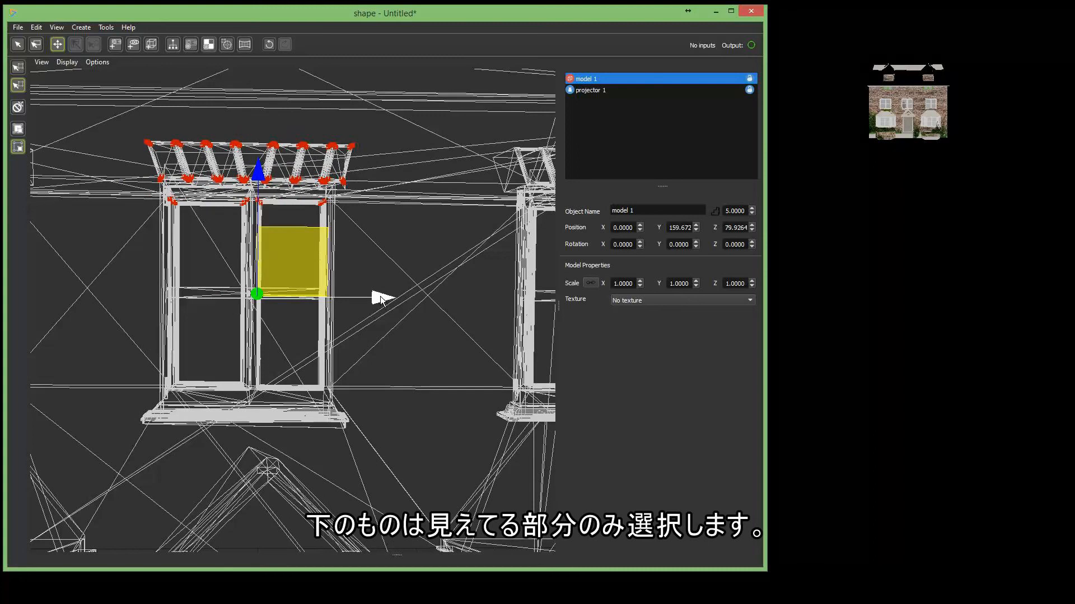
pyautogui.click(269, 44)
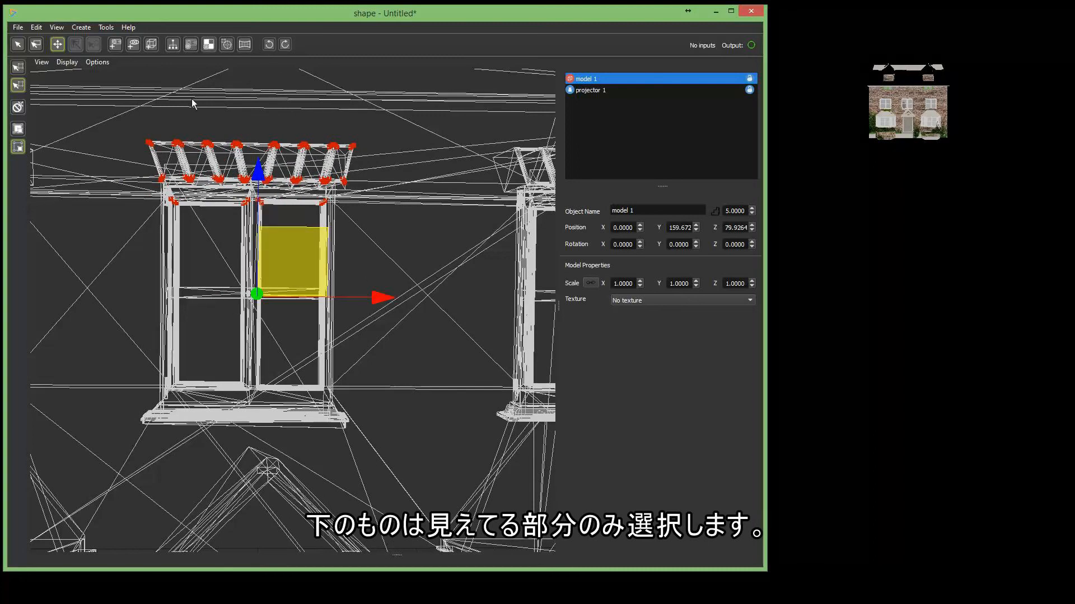
# Set vertex selection to include hidden elements and area-select all vertices of the middle window from canopy to sill
pyautogui.click(19, 129)
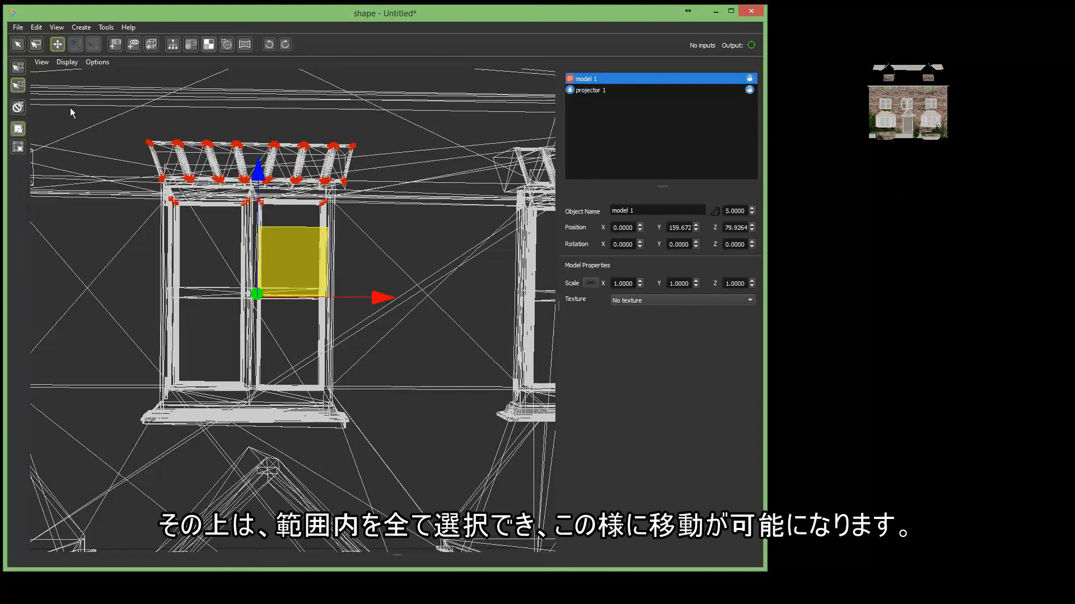
pyautogui.click(36, 44)
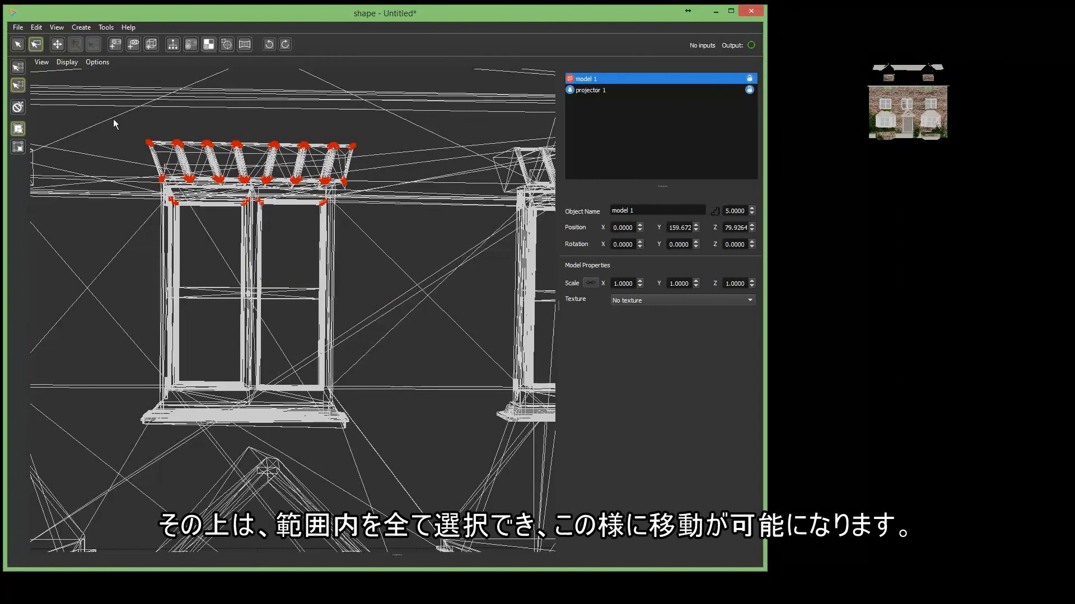
pyautogui.moveTo(119, 132); pyautogui.dragTo(384, 440)
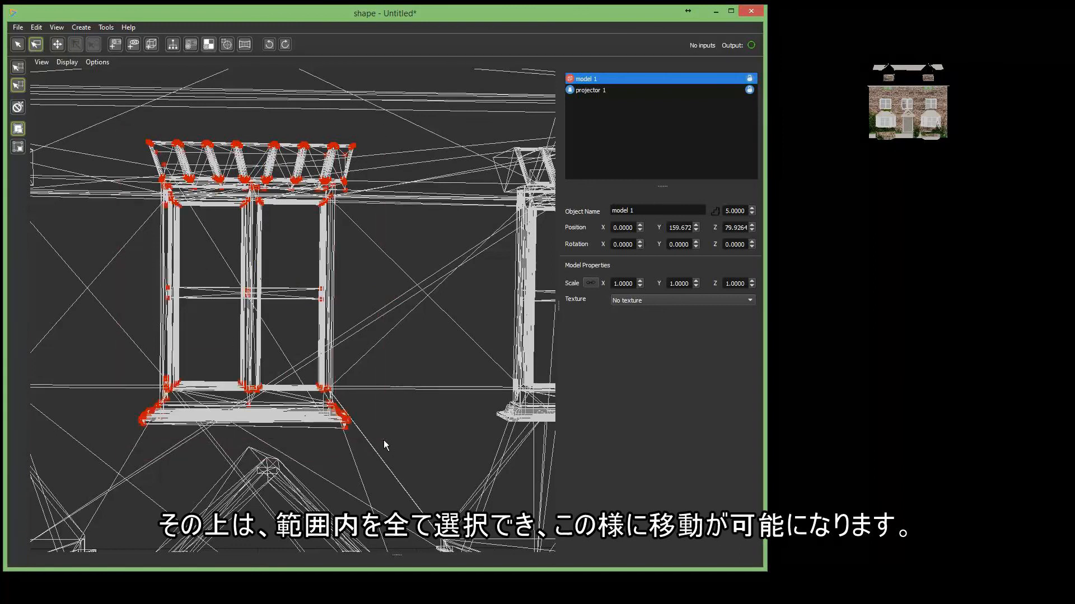
# Try moving the selected whole-window vertices slightly along the X axis, undo two changes, and redo one
pyautogui.click(56, 44)
pyautogui.moveTo(385, 300)
pyautogui.mouseDown()
pyautogui.moveTo(412, 300)
pyautogui.moveTo(397, 300)
pyautogui.mouseUp()
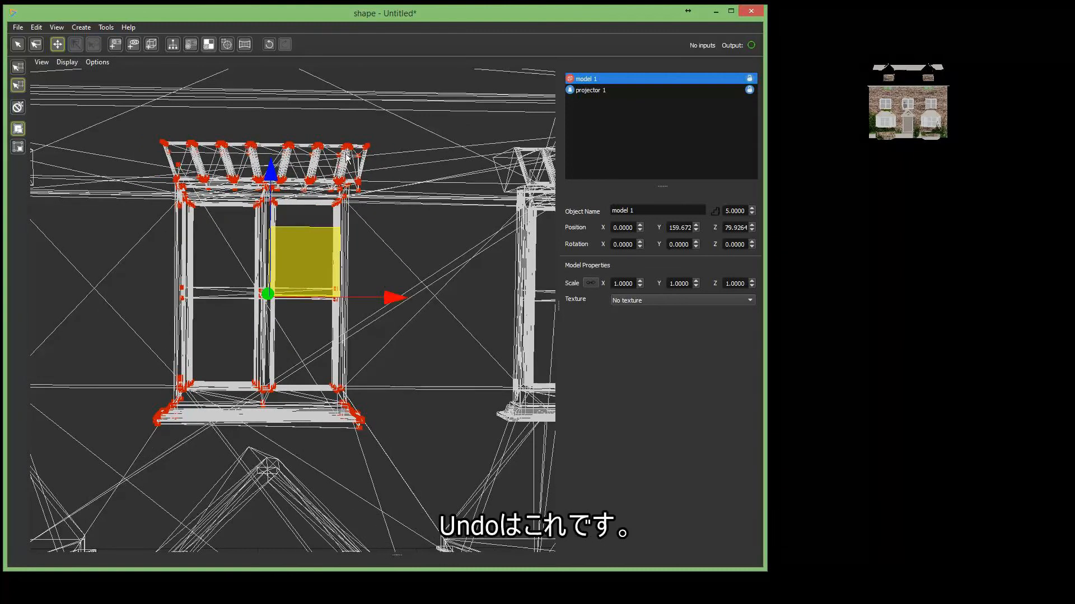
pyautogui.click(270, 45)
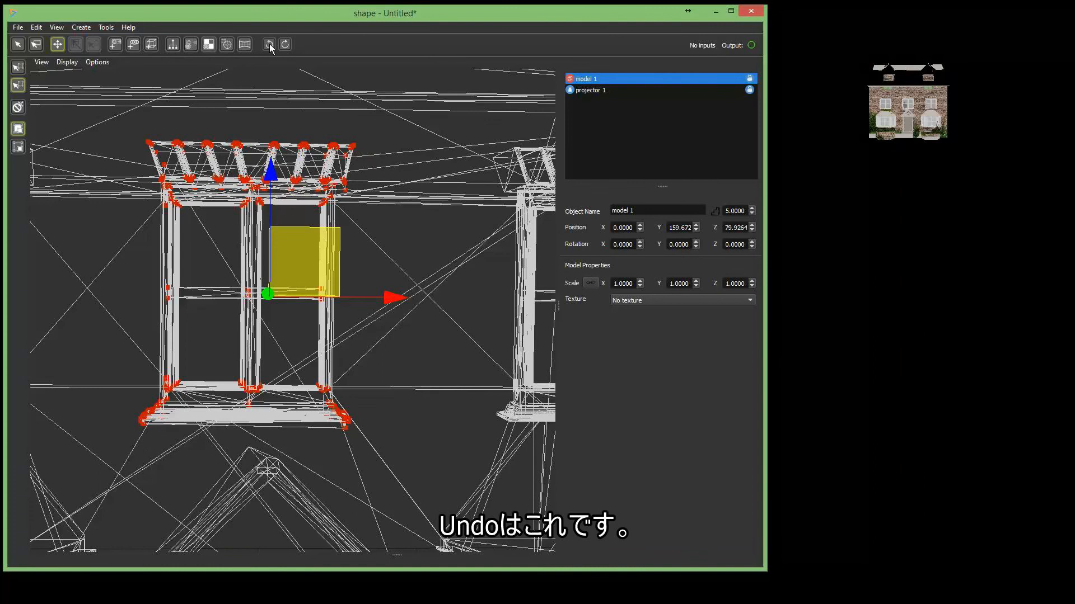
pyautogui.click(270, 45)
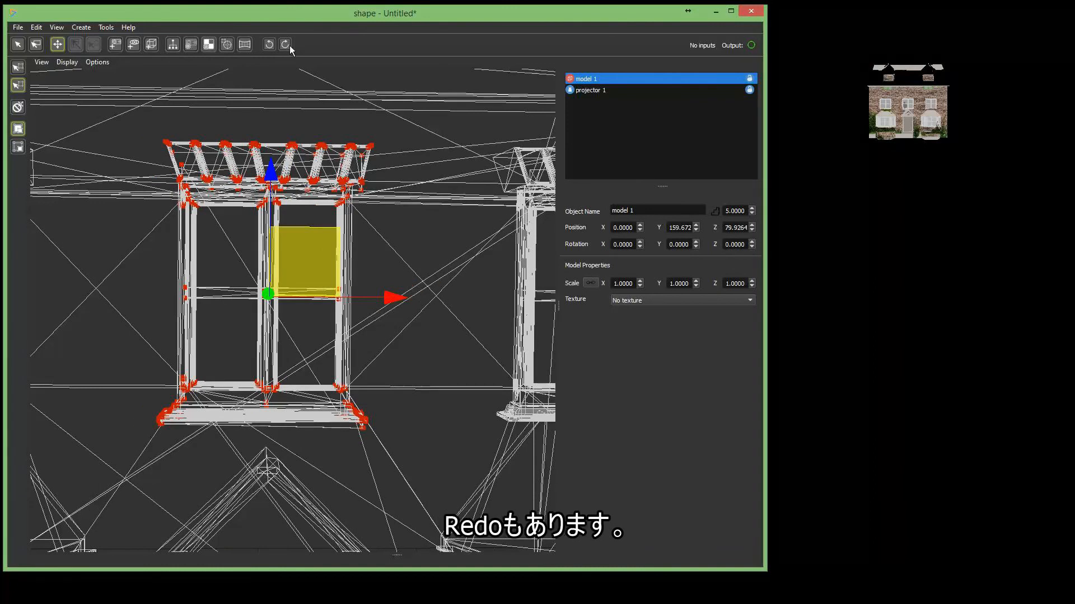
pyautogui.click(285, 45)
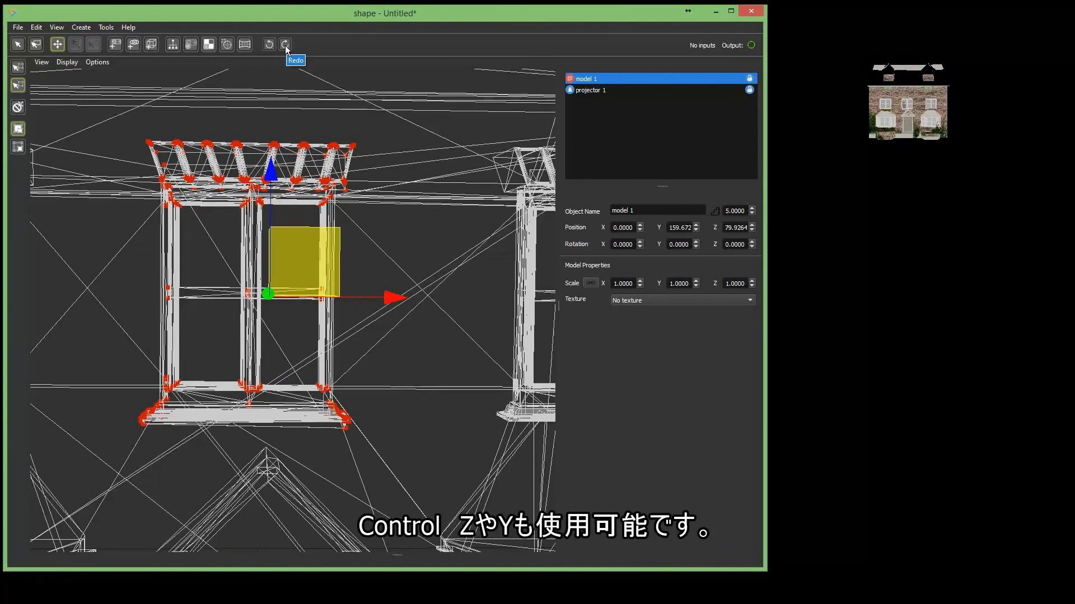